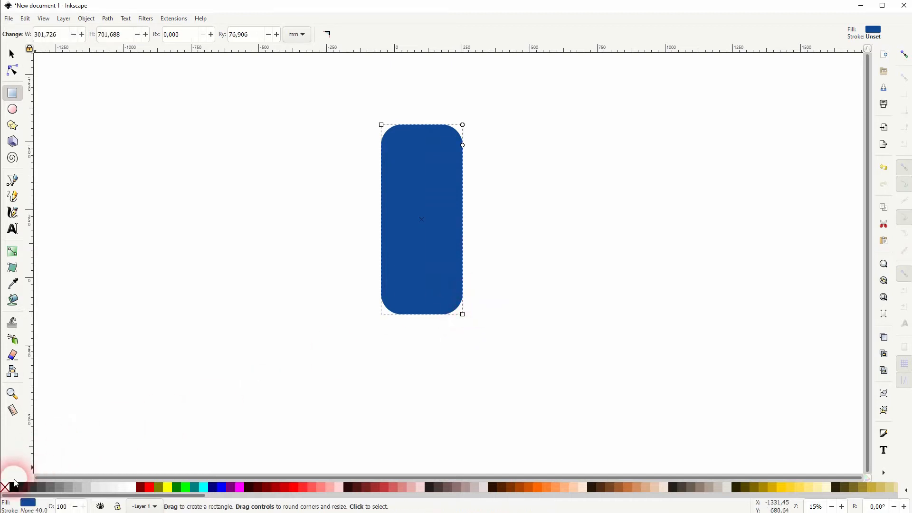
# Fill the rounded rectangle with black and round its corners fully into a pill shape, with a radius of about 151 mm
pyautogui.click(13, 488)
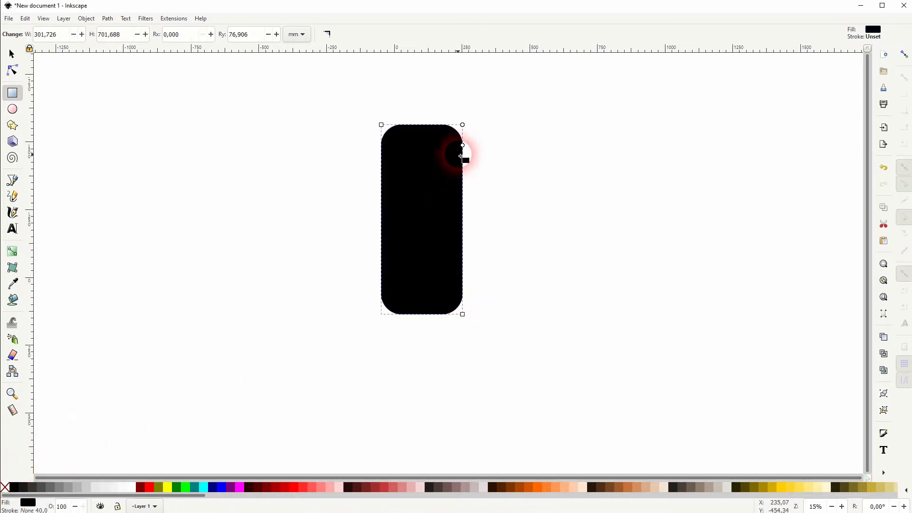
pyautogui.moveTo(464, 146); pyautogui.dragTo(462, 196)
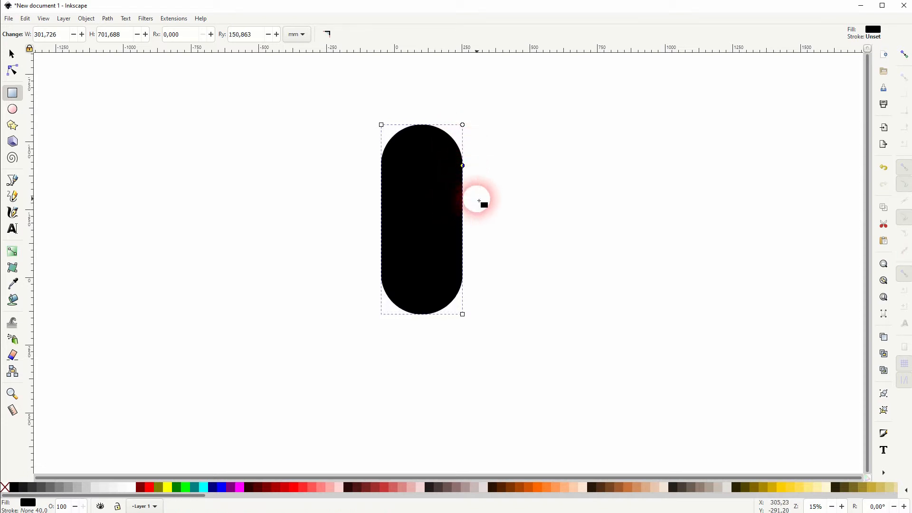
pyautogui.click(12, 54)
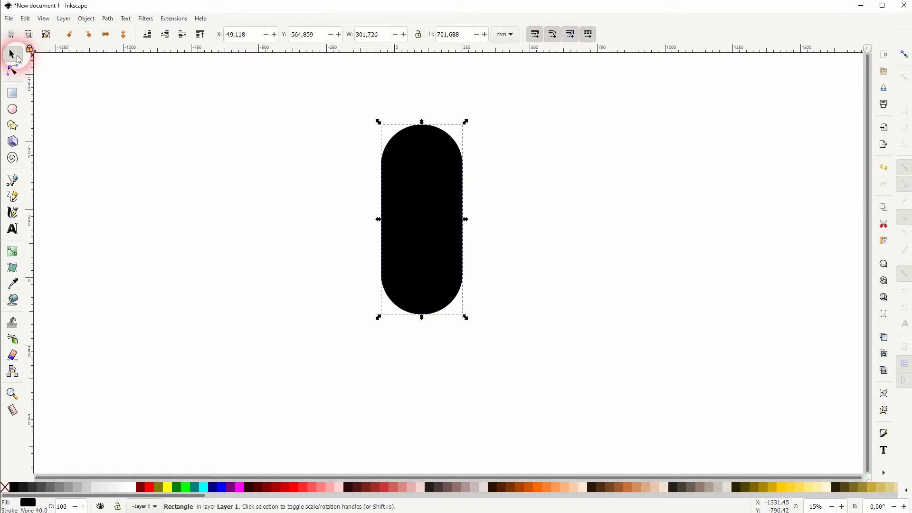
pyautogui.click(505, 200)
# Duplicate the black pill as an unfilled maroon outline and scale the copy up around it to about 468 mm wide
pyautogui.click(426, 199)
pyautogui.rightClick(429, 172)
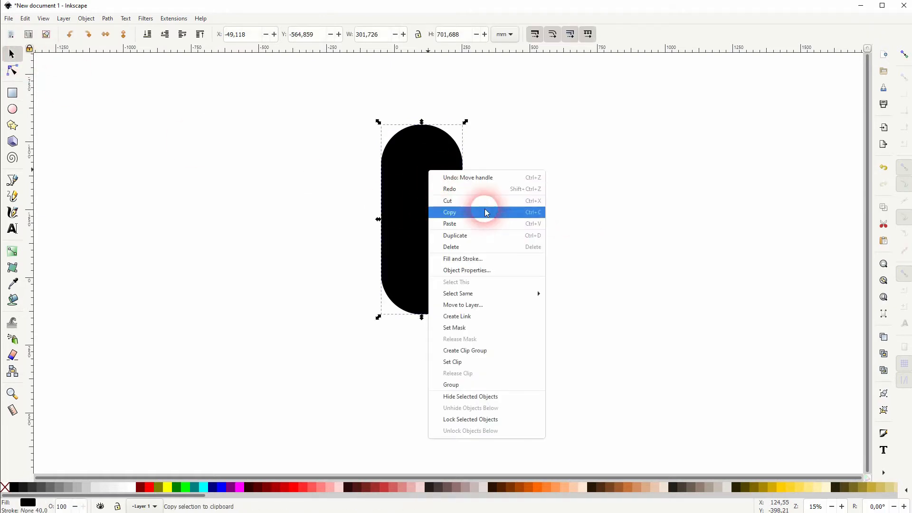
pyautogui.click(505, 237)
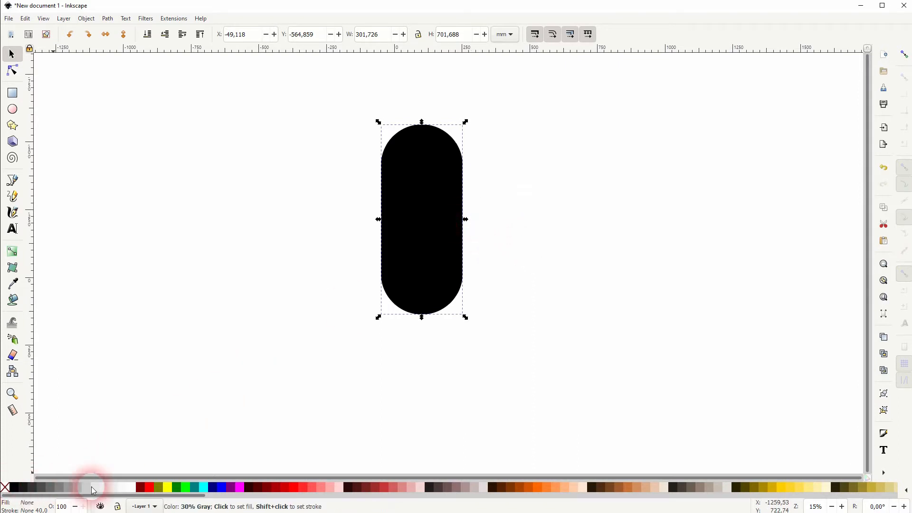
pyautogui.keyDown('shift'); pyautogui.click(143, 489); pyautogui.keyUp('shift')
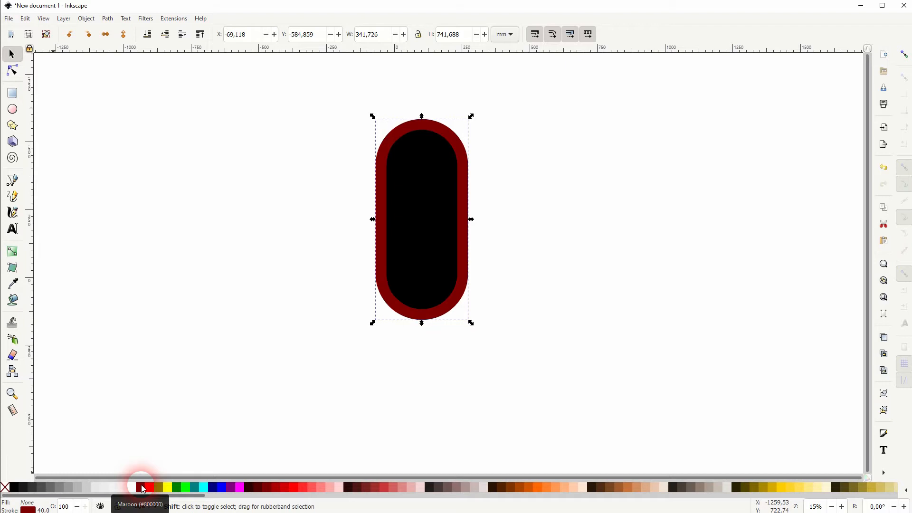
pyautogui.moveTo(466, 220); pyautogui.dragTo(490, 223)
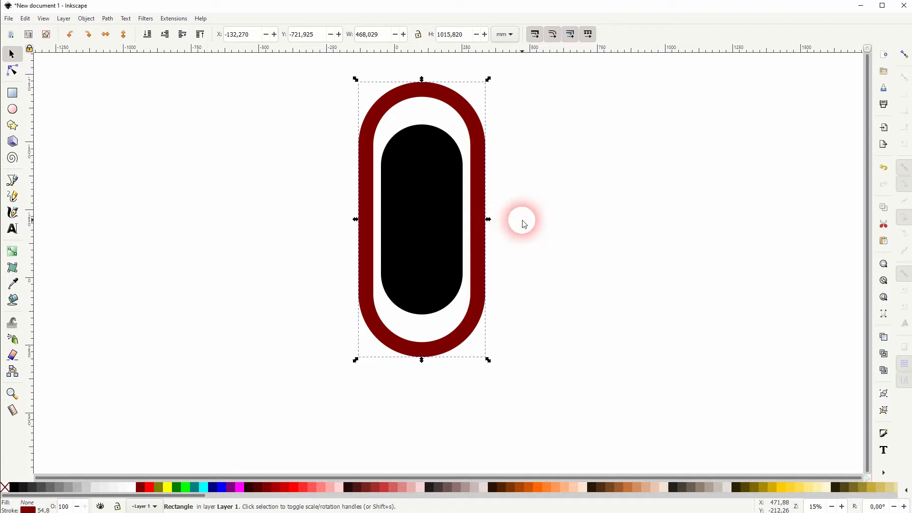
# Set the enlarged outline's stroke width to 50 mm and its stroke colour to black
pyautogui.click(86, 19)
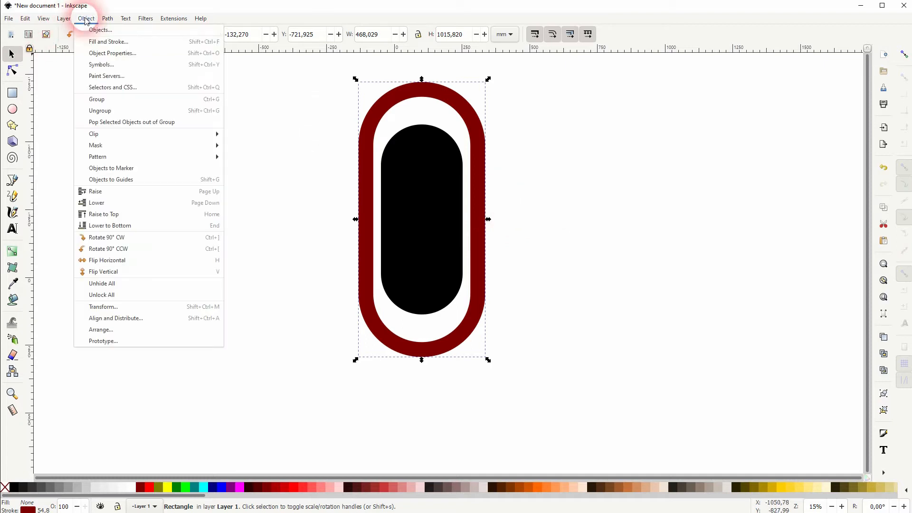
pyautogui.click(109, 41)
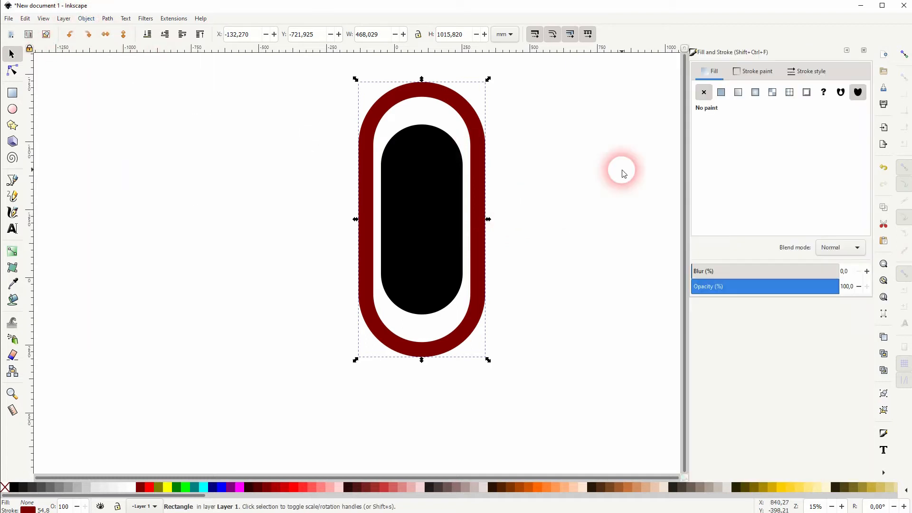
pyautogui.click(754, 76)
pyautogui.click(806, 71)
pyautogui.click(738, 92)
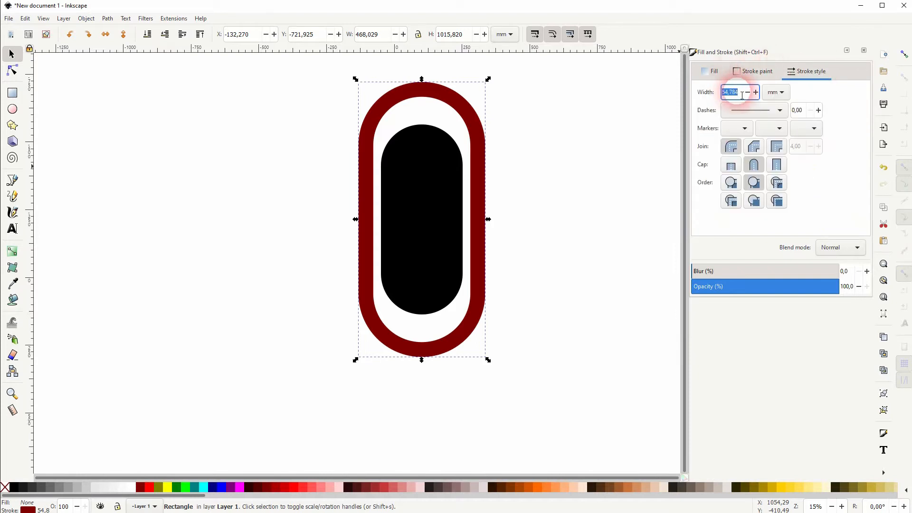
pyautogui.write('4')
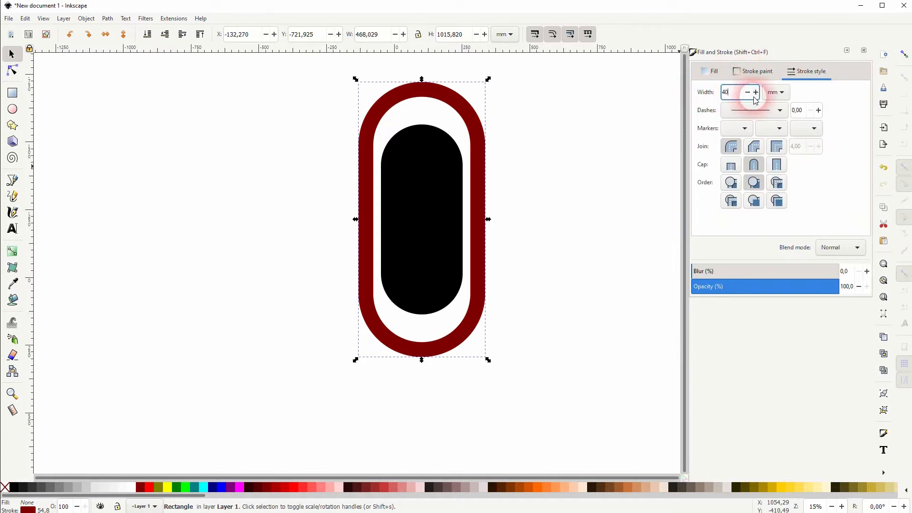
pyautogui.write('0')
pyautogui.press('Return')
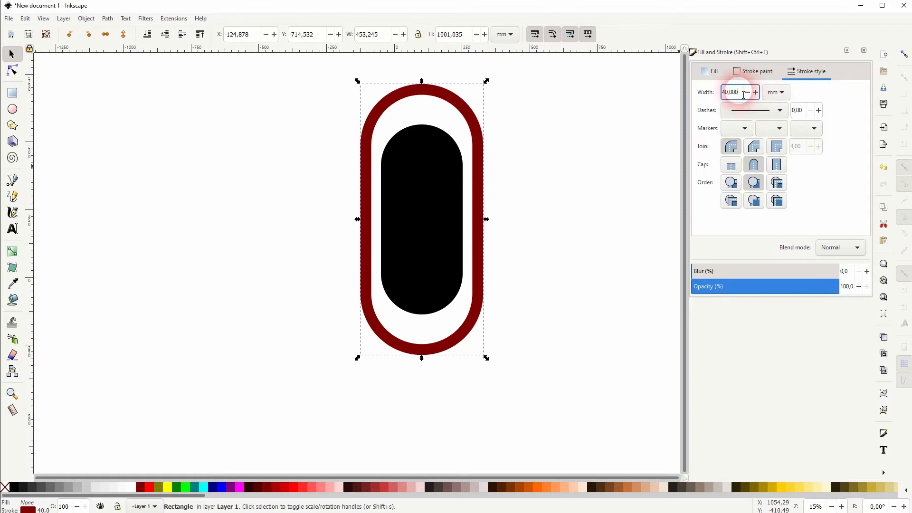
pyautogui.write('50')
pyautogui.press('Return')
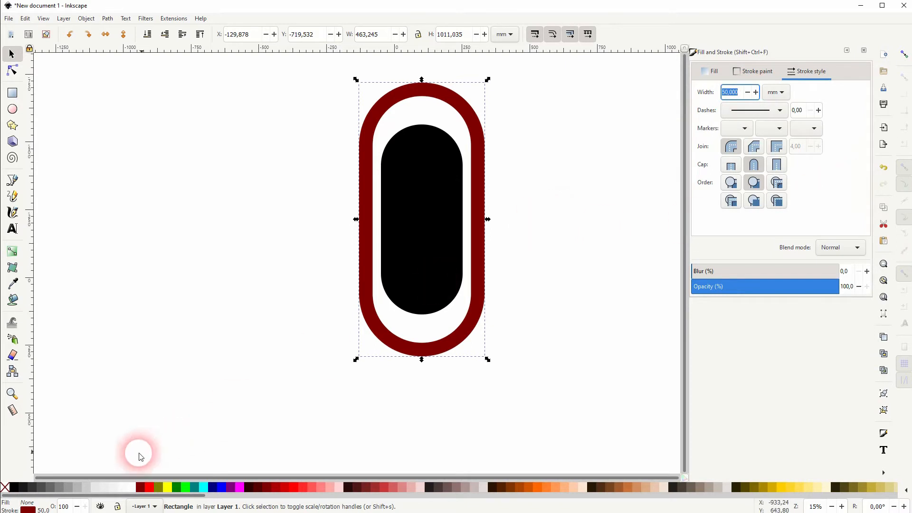
pyautogui.keyDown('shift'); pyautogui.click(15, 489); pyautogui.keyUp('shift')
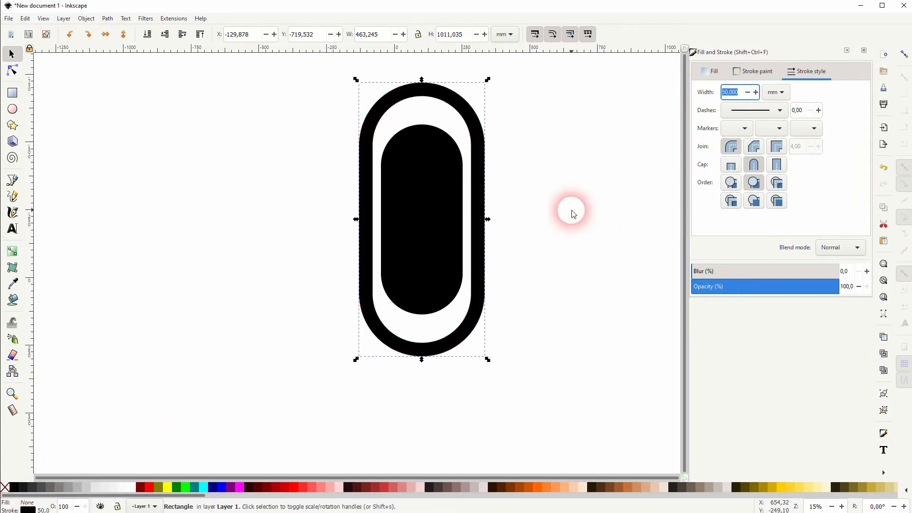
pyautogui.press('Escape')
# Convert the outer ring's stroke to a path
pyautogui.click(478, 223)
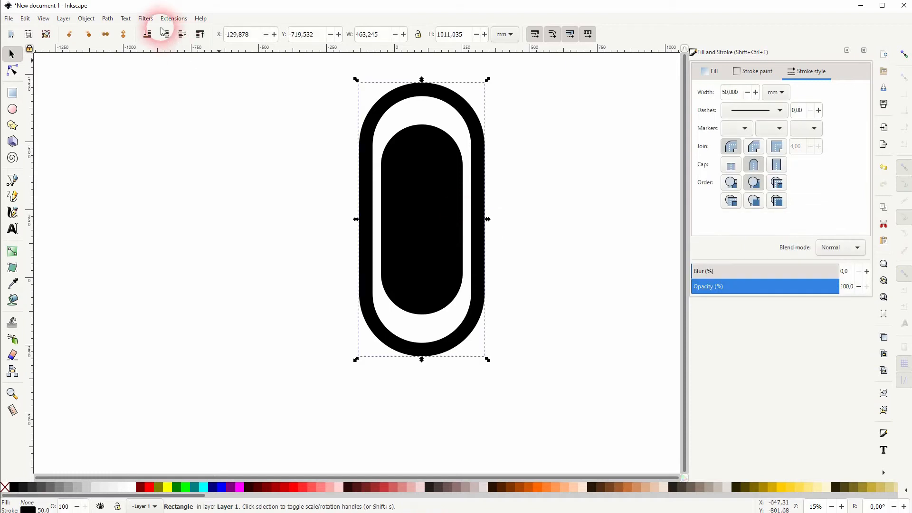
pyautogui.click(107, 18)
pyautogui.click(131, 41)
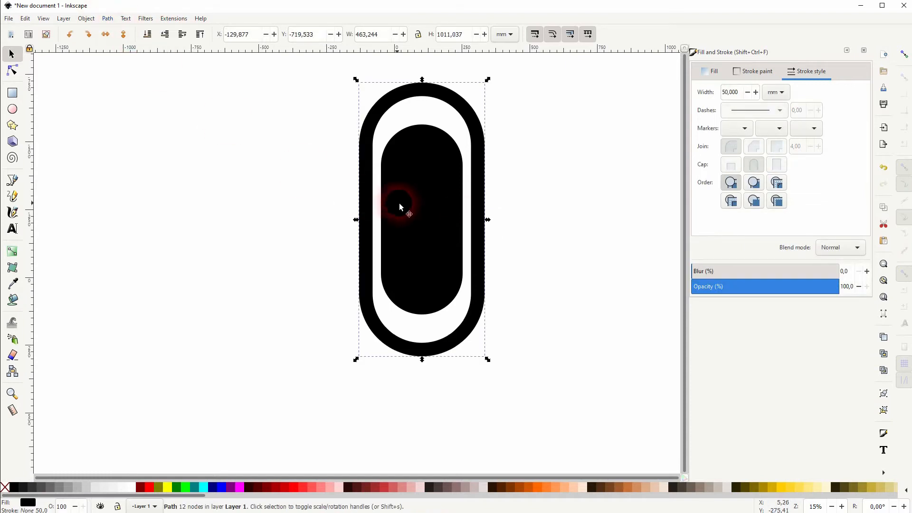
# Enable snapping and draw a maroon spacer rectangle without stroke, about 31 by 13 mm, across the right-hand gap between pill and ring
pyautogui.keyDown('ctrl'); pyautogui.scroll(3, 452, 204); pyautogui.keyUp('ctrl')
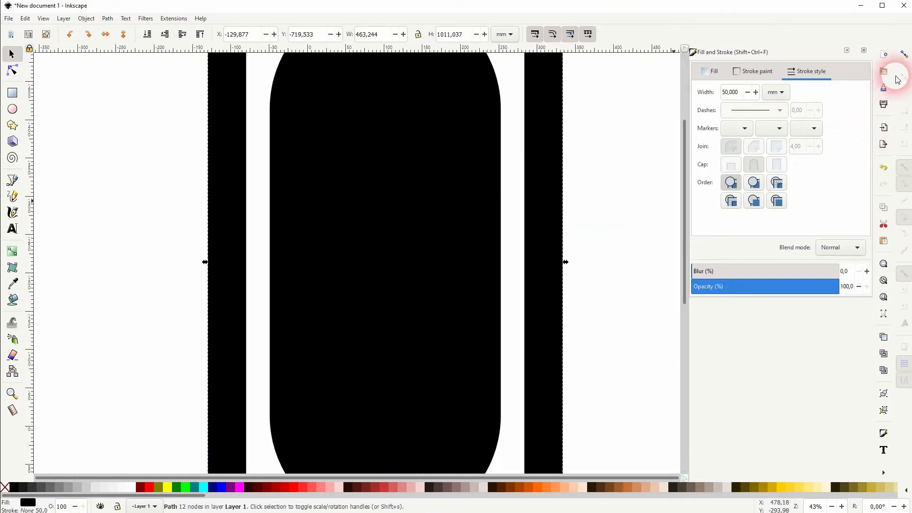
pyautogui.click(903, 54)
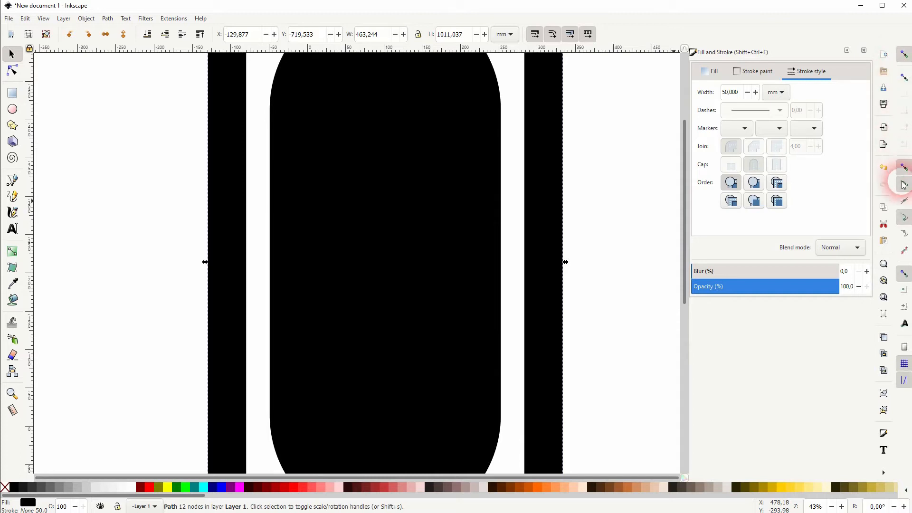
pyautogui.click(116, 122)
pyautogui.click(13, 92)
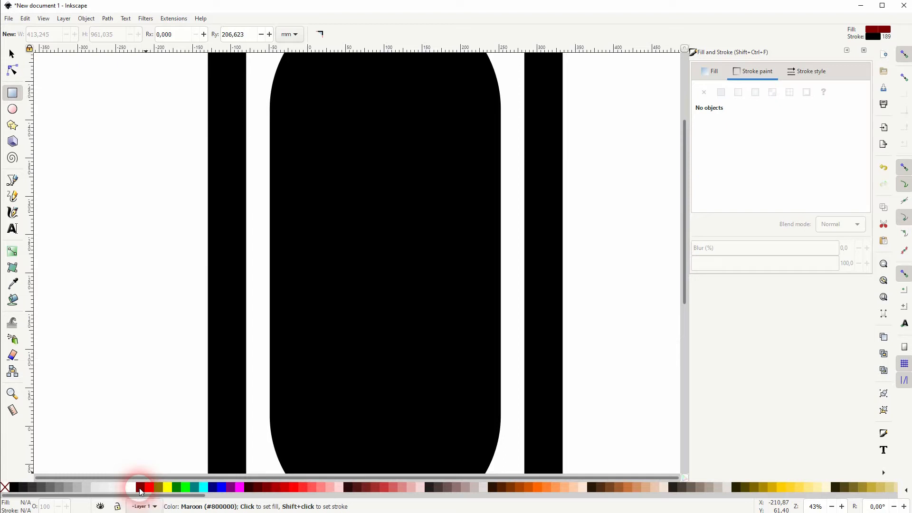
pyautogui.moveTo(505, 213); pyautogui.dragTo(532, 227)
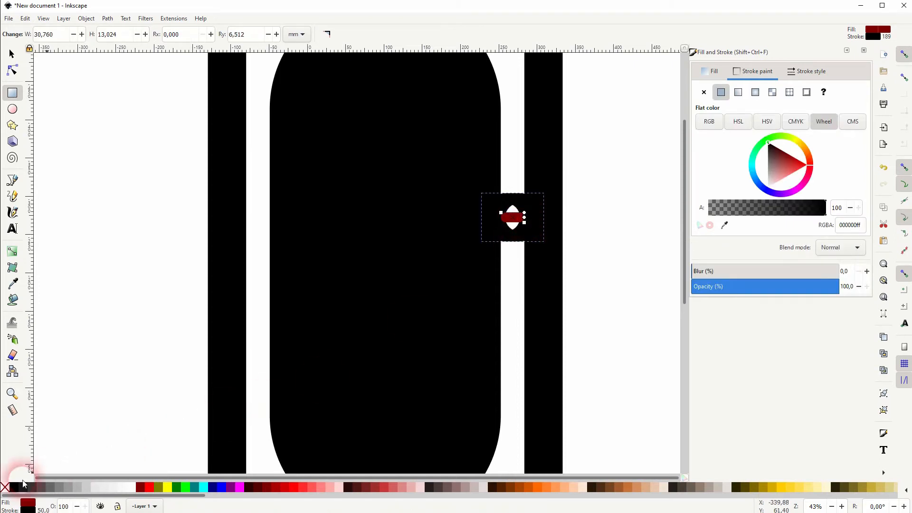
pyautogui.keyDown('shift'); pyautogui.click(6, 488); pyautogui.keyUp('shift')
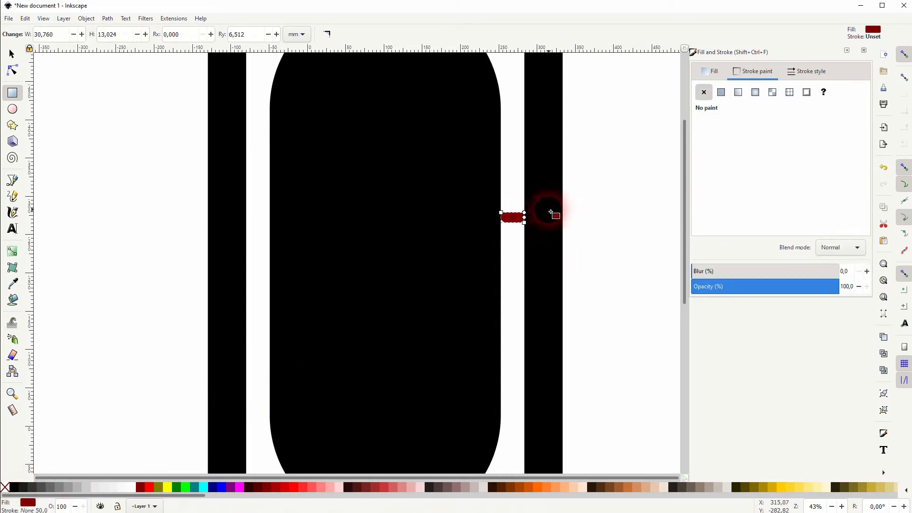
# Make the corners of the maroon spacer rectangle sharp
pyautogui.doubleClick(232, 32)
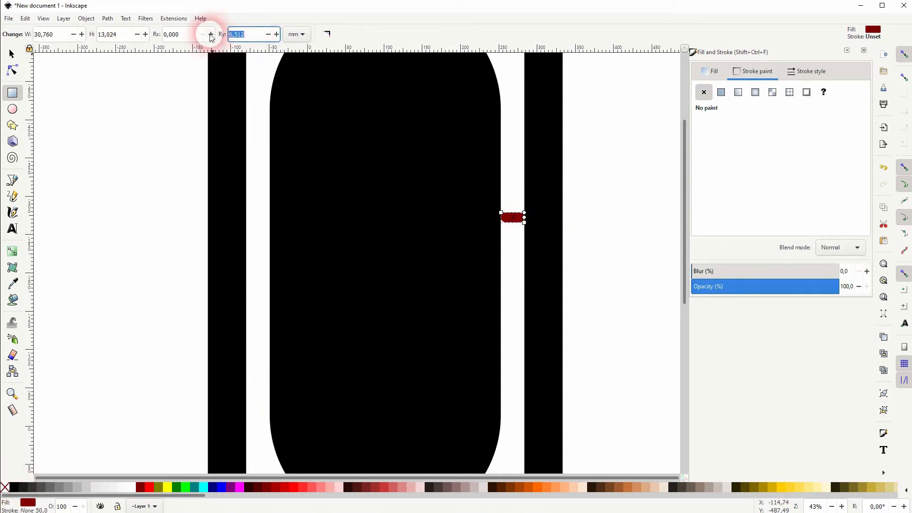
pyautogui.click(9, 68)
pyautogui.click(13, 53)
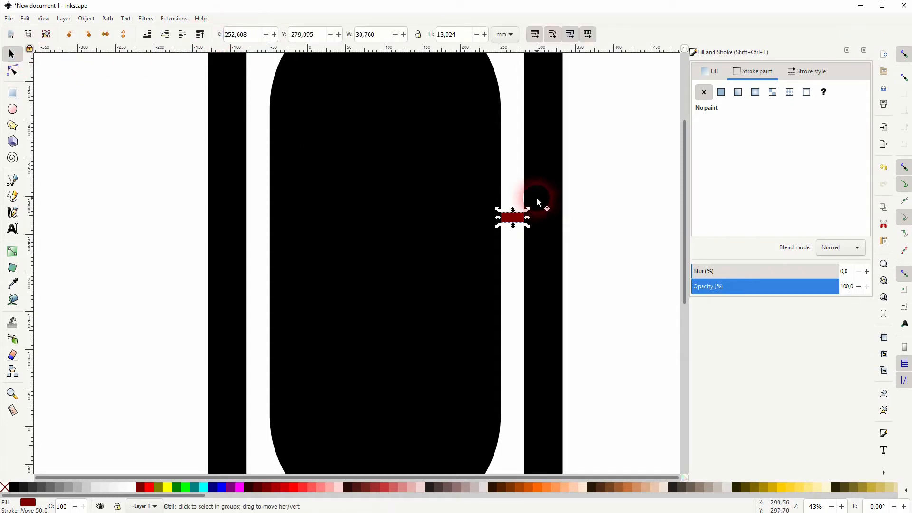
pyautogui.scroll(5, 515, 210)
pyautogui.click(493, 172)
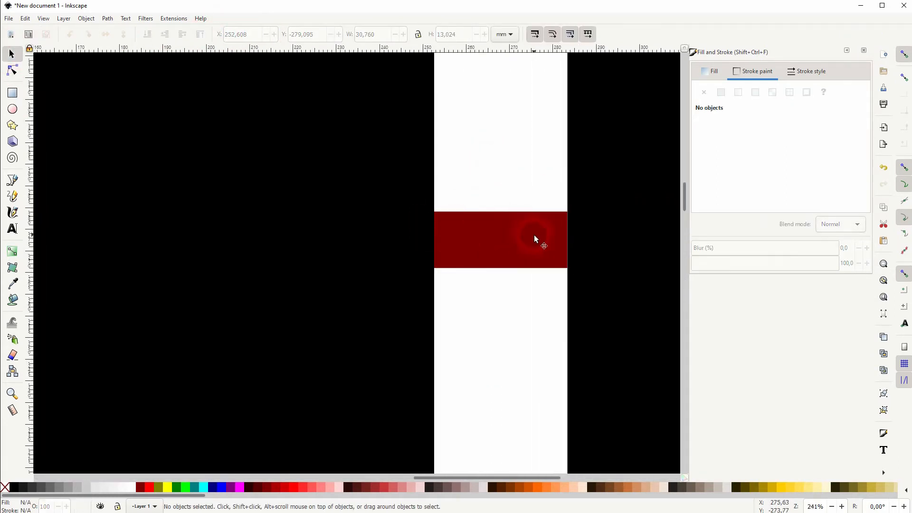
# Place a copy of the spacer, rotated 90 degrees, directly beneath the pill's bottom edge
pyautogui.click(513, 243)
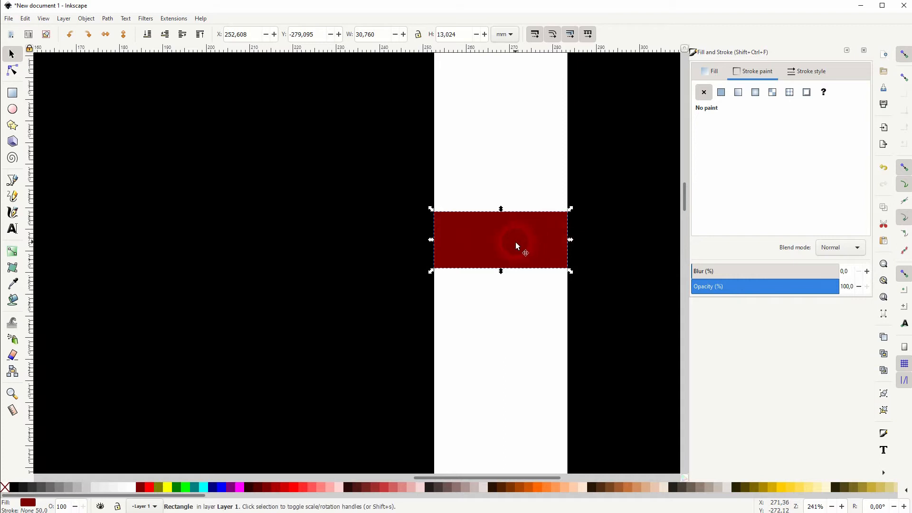
pyautogui.moveTo(517, 246); pyautogui.dragTo(528, 352)
pyautogui.scroll(-8, 510, 331)
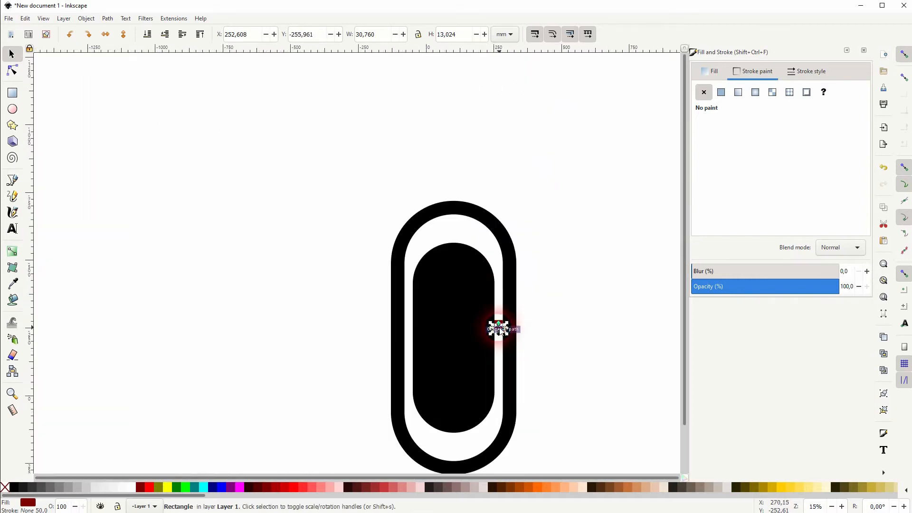
pyautogui.press('space')
pyautogui.moveTo(481, 233); pyautogui.dragTo(439, 349)
pyautogui.scroll(6, 439, 338)
pyautogui.click(440, 341)
pyautogui.moveTo(471, 354); pyautogui.dragTo(411, 399)
pyautogui.moveTo(433, 332); pyautogui.dragTo(396, 350)
pyautogui.scroll(-3, 496, 385)
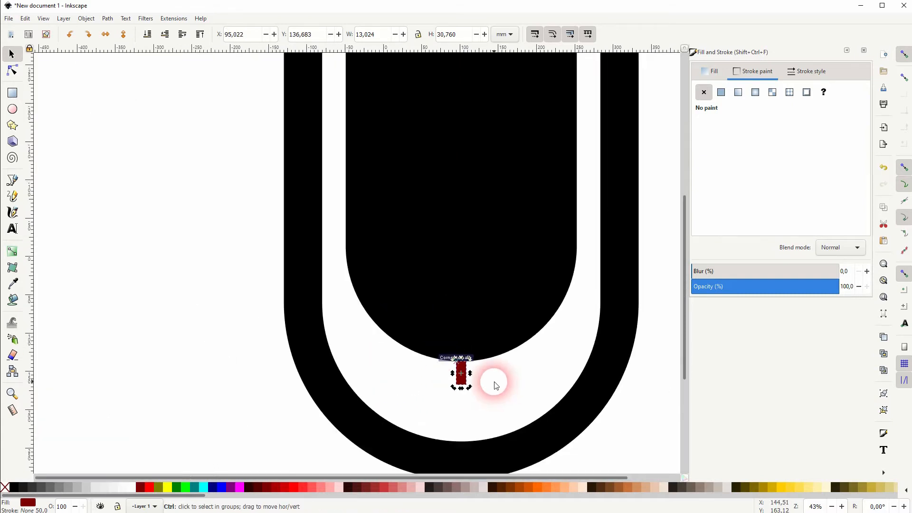
# Centre the rotated spacer horizontally on the black pill, aligned relative to the last selected object
pyautogui.keyDown('shift'); pyautogui.click(495, 274); pyautogui.keyUp('shift')
pyautogui.click(86, 18)
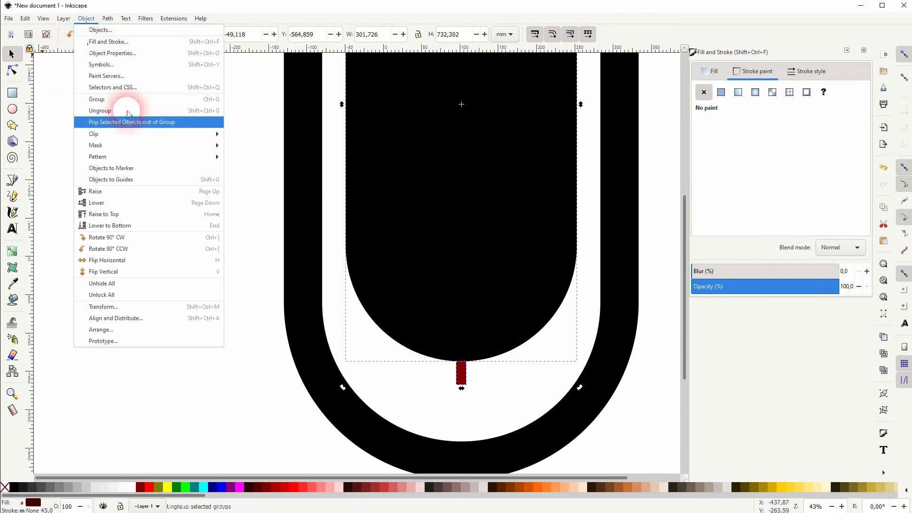
pyautogui.click(159, 318)
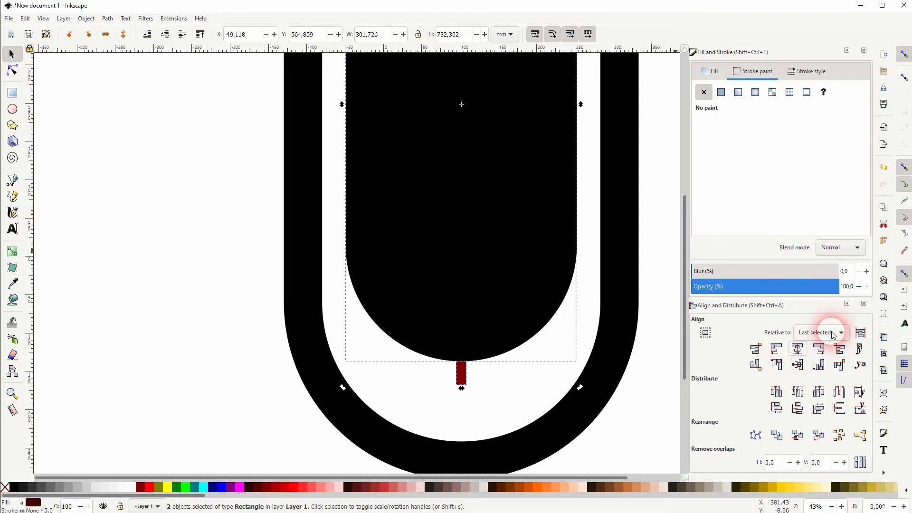
pyautogui.click(491, 409)
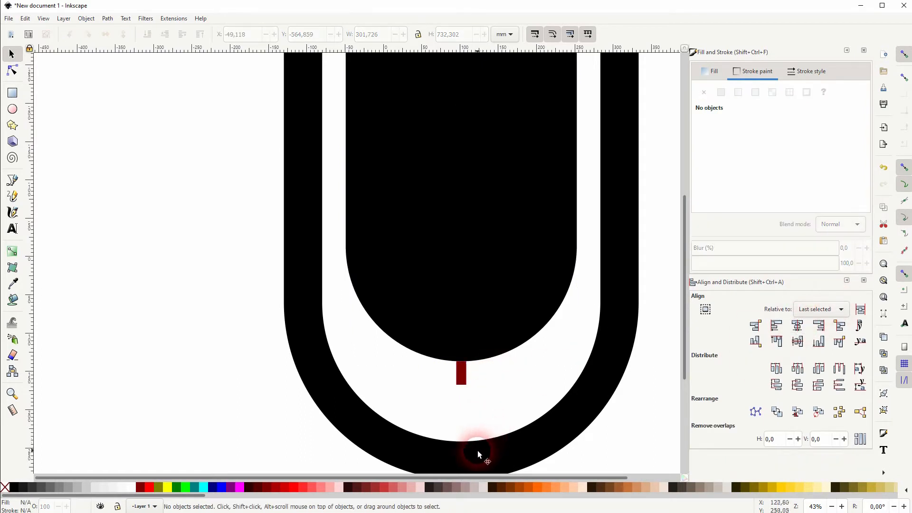
# Move the outer ring straight up until its inner bottom edge meets the lower end of the vertical spacer
pyautogui.moveTo(463, 452); pyautogui.dragTo(463, 394)
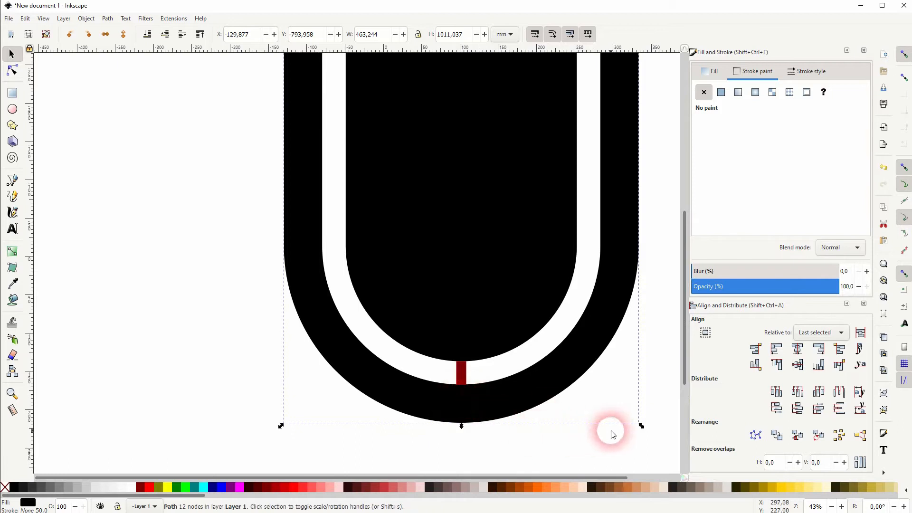
pyautogui.keyDown('ctrl'); pyautogui.scroll(-2, 623, 301); pyautogui.keyUp('ctrl')
pyautogui.scroll(3, 536, 332)
pyautogui.hscroll(3, 535, 332)
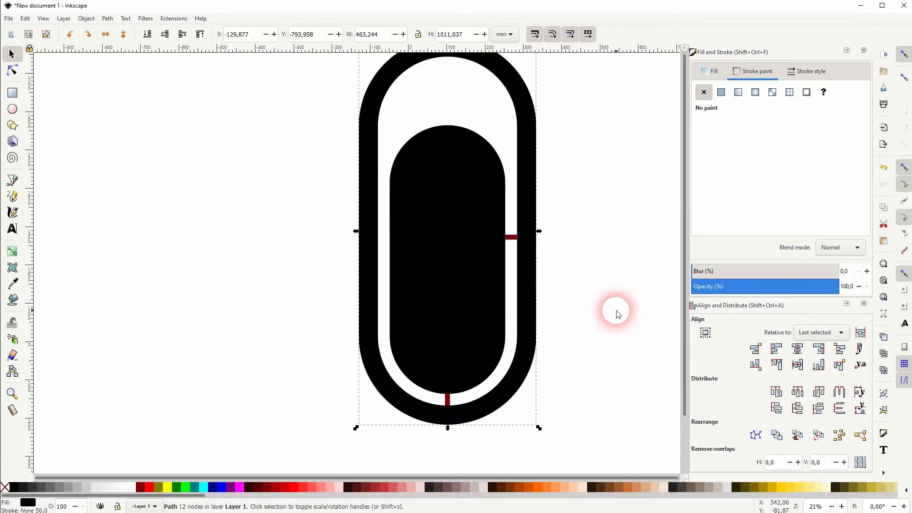
# Delete both maroon spacer rectangles from the gap between pill and ring
pyautogui.click(616, 313)
pyautogui.click(511, 237)
pyautogui.click(447, 400)
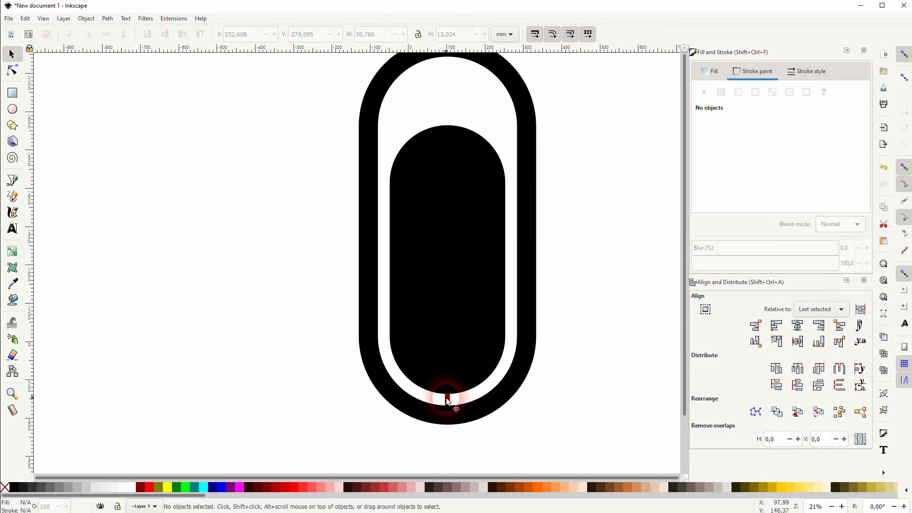
pyautogui.click(448, 402)
pyautogui.press('Escape')
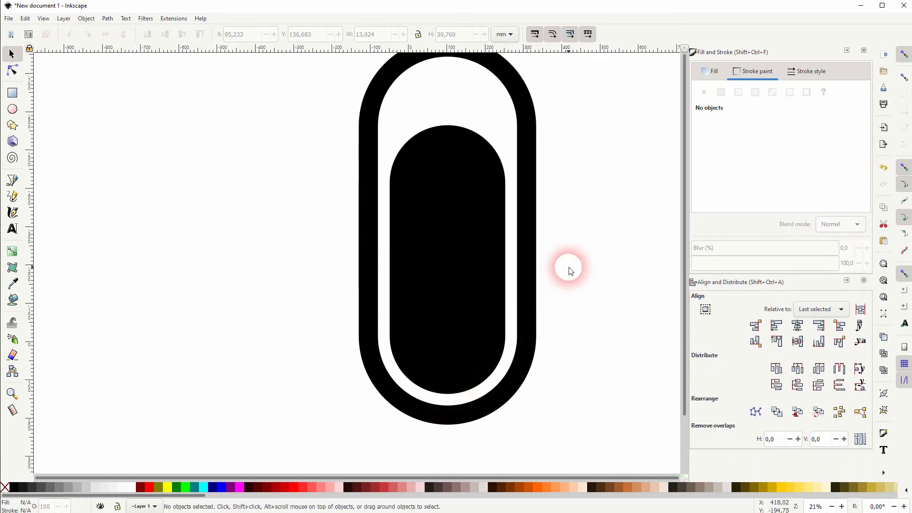
pyautogui.scroll(-1, 601, 236)
pyautogui.moveTo(597, 234); pyautogui.dragTo(339, 258)
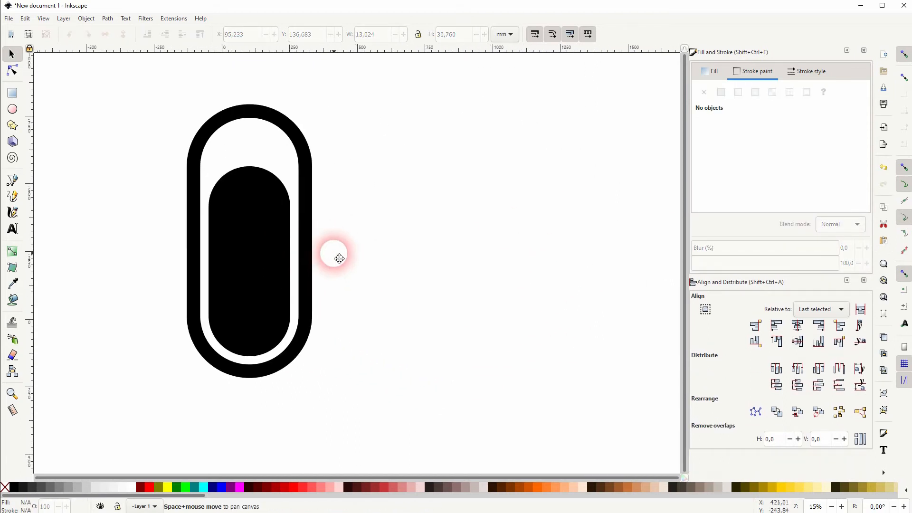
# Draw a maroon rectangle about 874 by 656 mm covering the upper part of the ring and pill
pyautogui.click(12, 93)
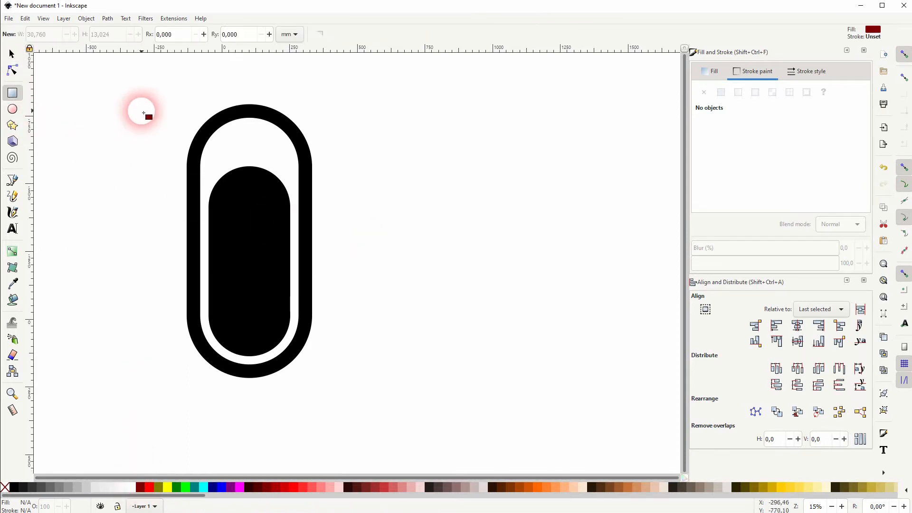
pyautogui.moveTo(144, 80); pyautogui.dragTo(380, 256)
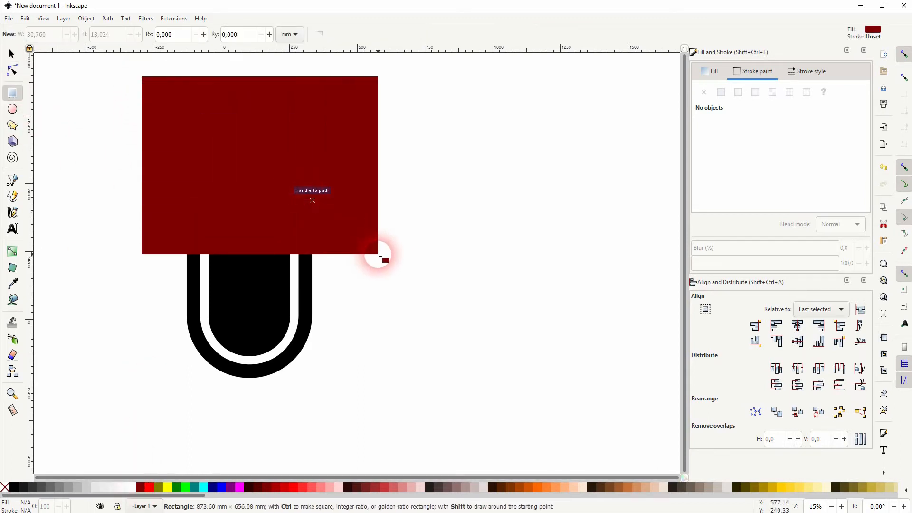
pyautogui.click(35, 48)
pyautogui.click(11, 54)
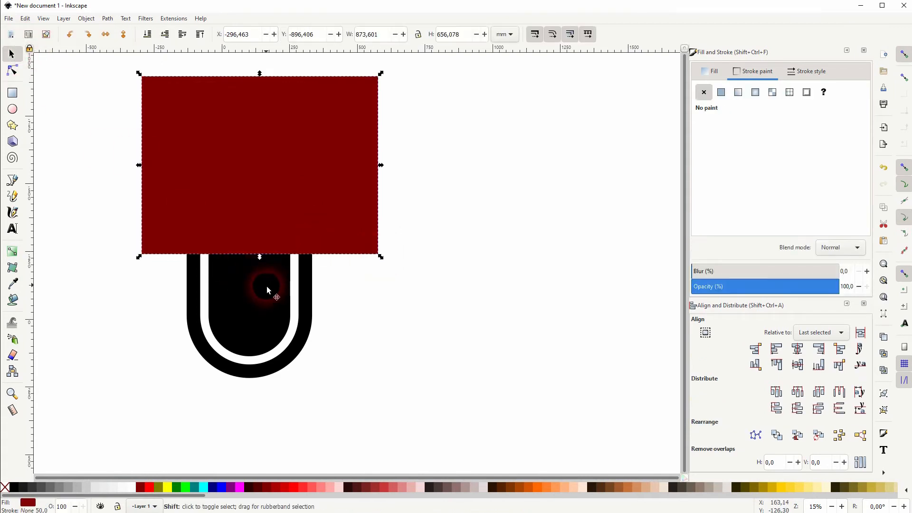
# Subtract the rectangle from the outer ring with Difference, leaving a U-shaped bracket around the pill
pyautogui.keyDown('shift'); pyautogui.click(307, 285); pyautogui.keyUp('shift')
pyautogui.click(108, 19)
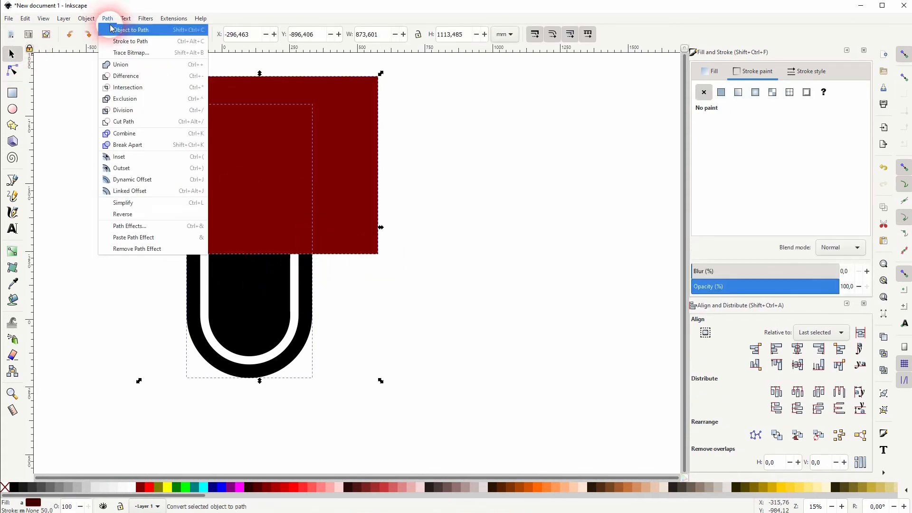
pyautogui.click(133, 77)
pyautogui.click(420, 273)
pyautogui.moveTo(424, 275); pyautogui.dragTo(472, 241)
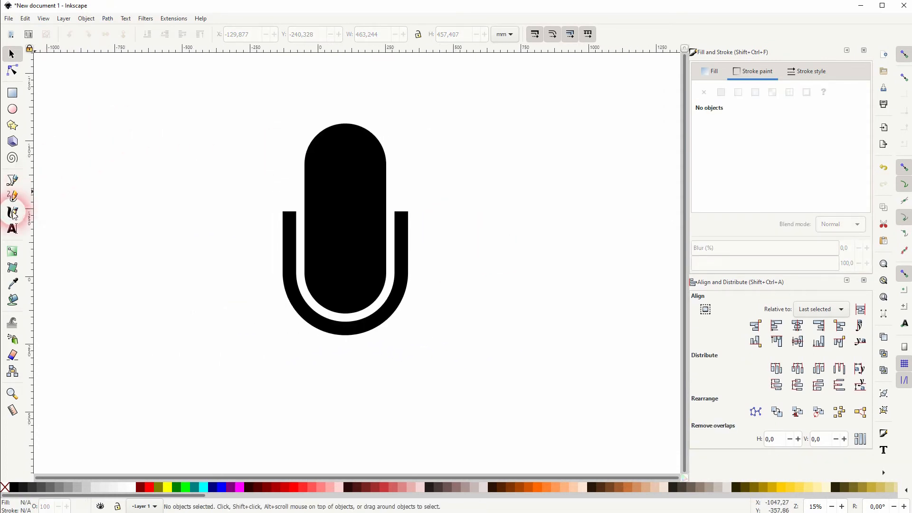
# Draw a vertical straight line about 188 mm long below the U-shaped bracket and move it roughly under the bracket's centre
pyautogui.click(11, 179)
pyautogui.click(356, 356)
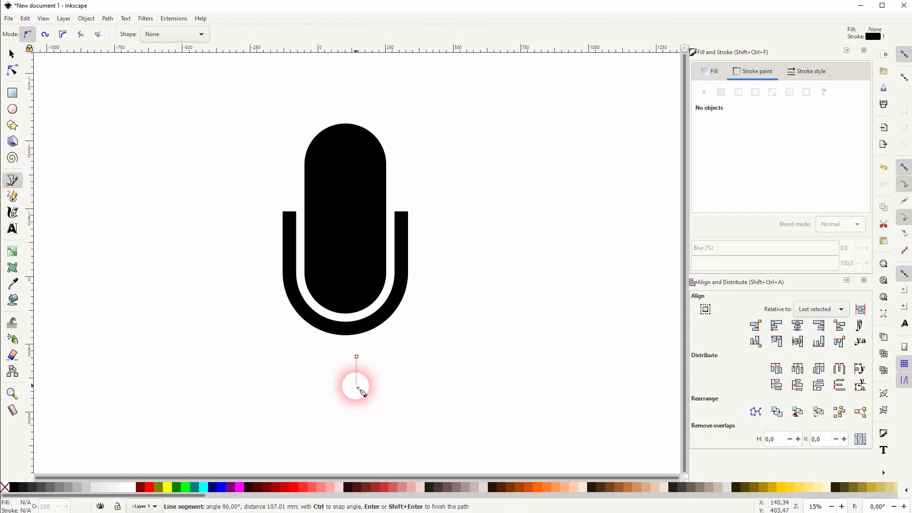
pyautogui.click(357, 410)
pyautogui.click(12, 54)
pyautogui.click(220, 359)
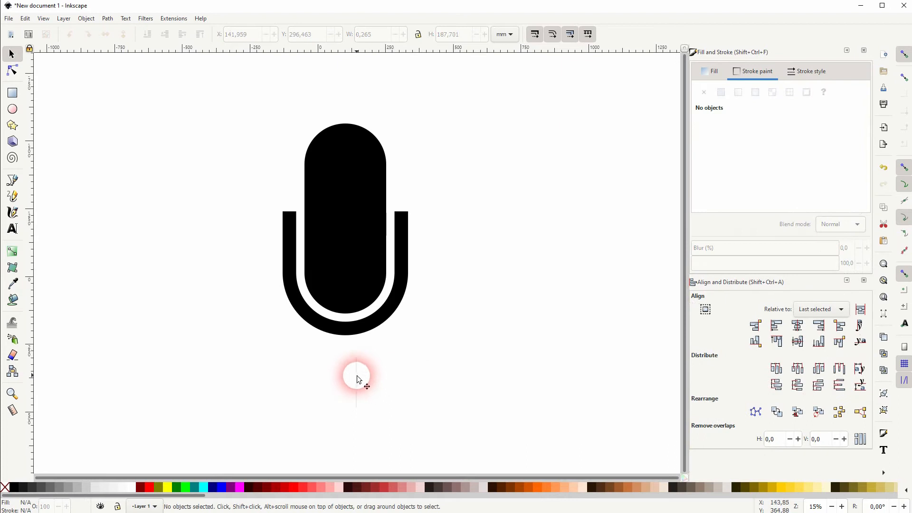
pyautogui.moveTo(353, 371)
pyautogui.mouseDown()
pyautogui.moveTo(344, 360)
pyautogui.moveTo(344, 372)
pyautogui.mouseUp()
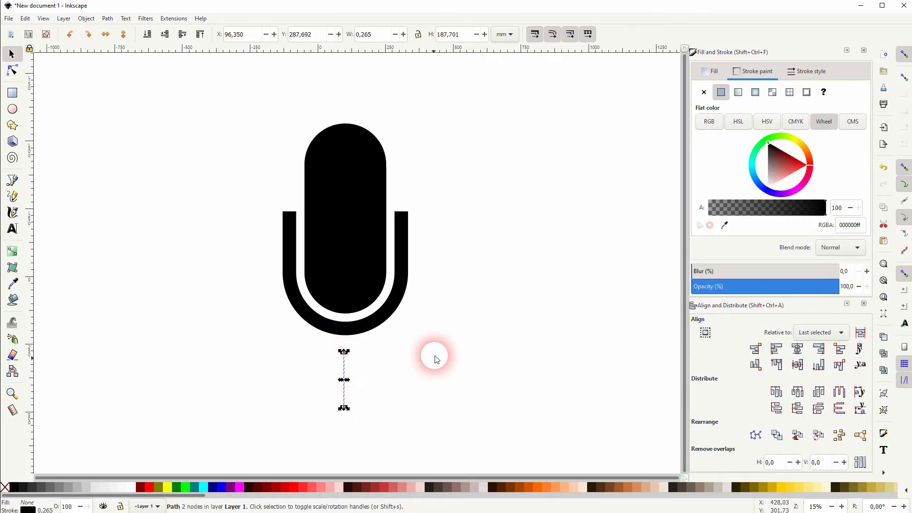
# Draw a horizontal straight line about 617 mm long below the vertical line as the microphone's base
pyautogui.click(12, 180)
pyautogui.click(223, 429)
pyautogui.click(391, 430)
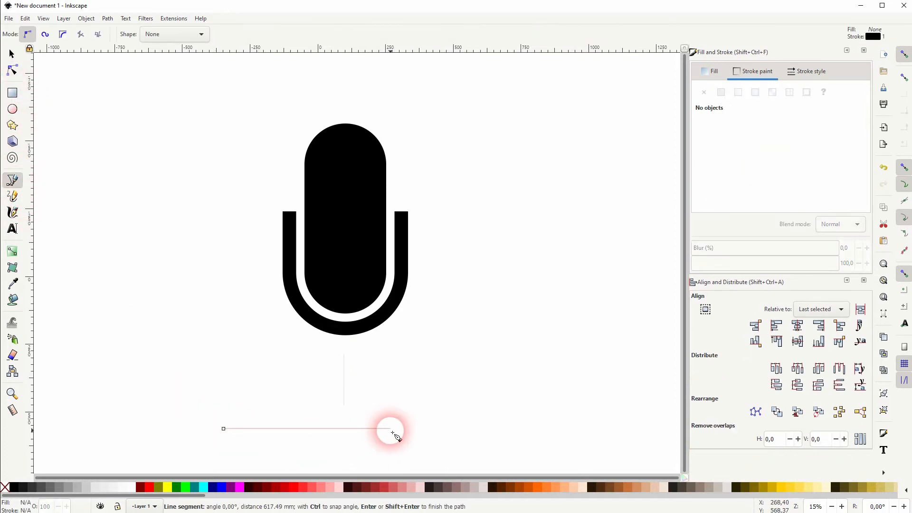
pyautogui.click(12, 54)
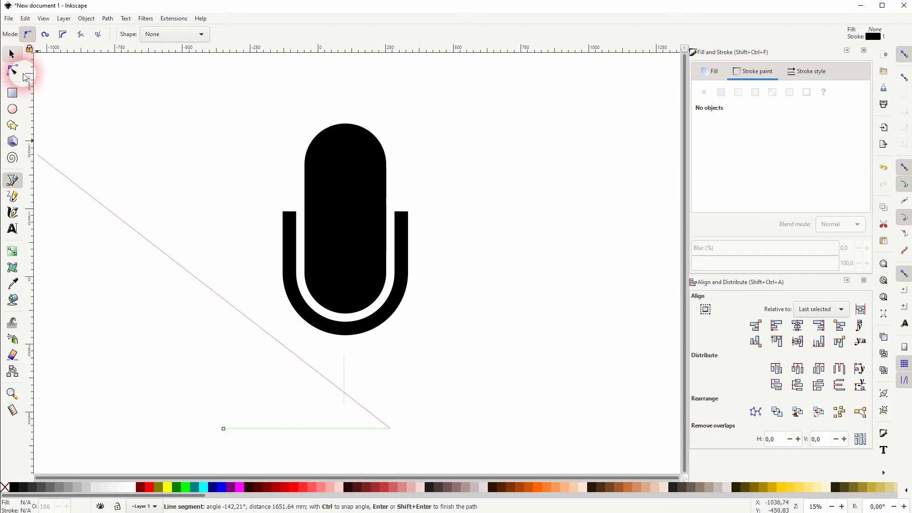
# Set the stroke width of both the vertical and horizontal lines to 50 mm
pyautogui.moveTo(185, 320); pyautogui.dragTo(427, 468)
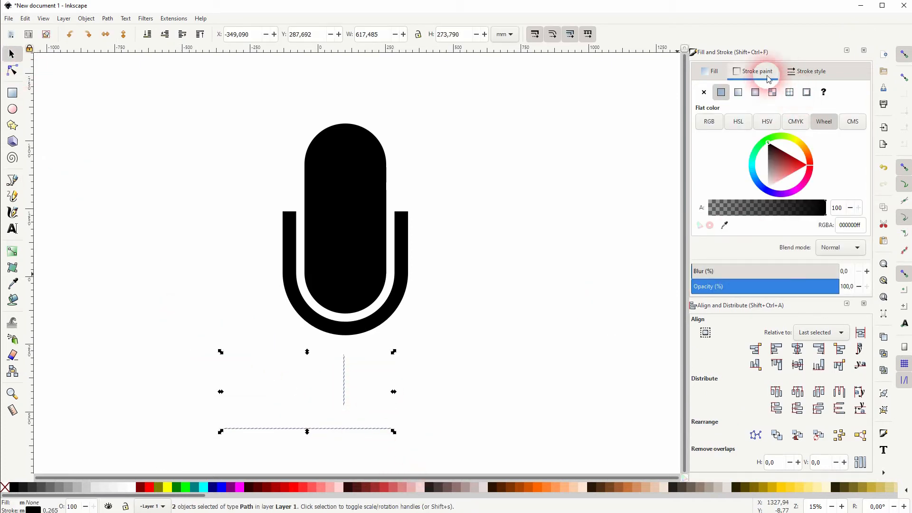
pyautogui.click(805, 72)
pyautogui.write('50')
pyautogui.press('Return')
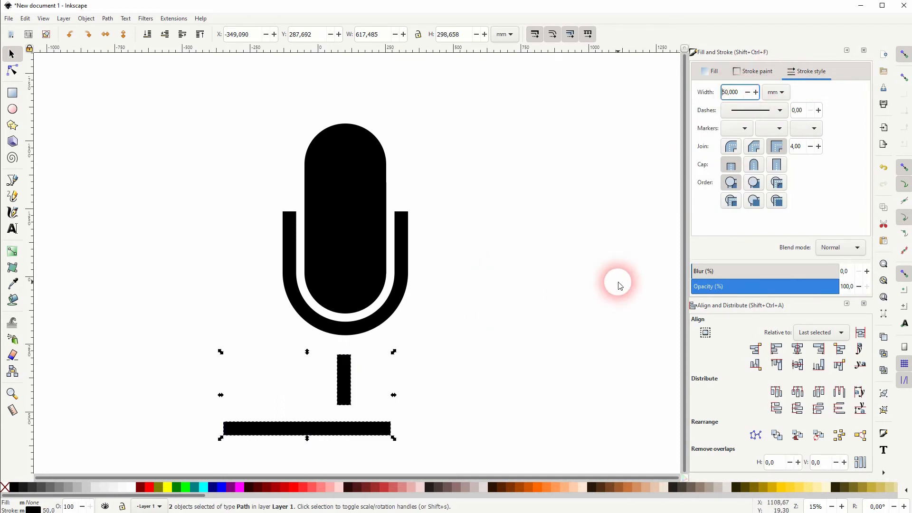
pyautogui.click(510, 308)
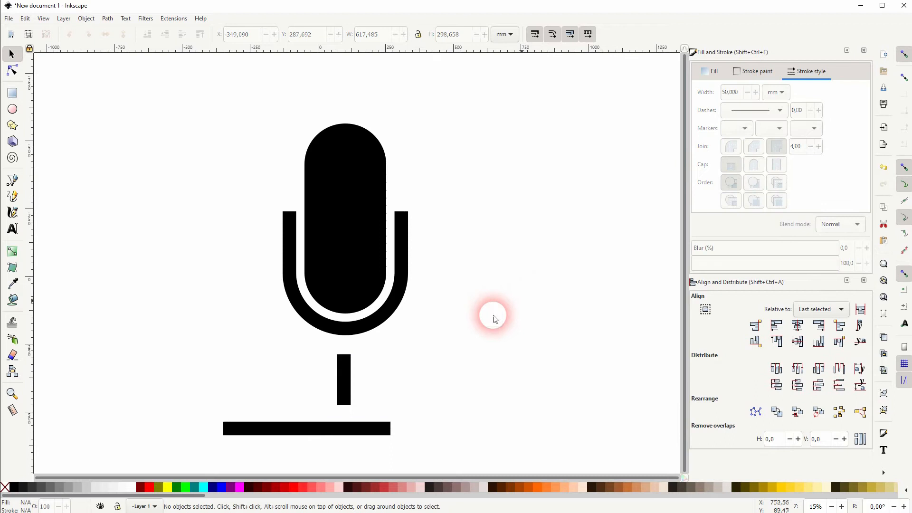
# Move the vertical stem up against the bottom centre of the U-shaped bracket
pyautogui.click(341, 379)
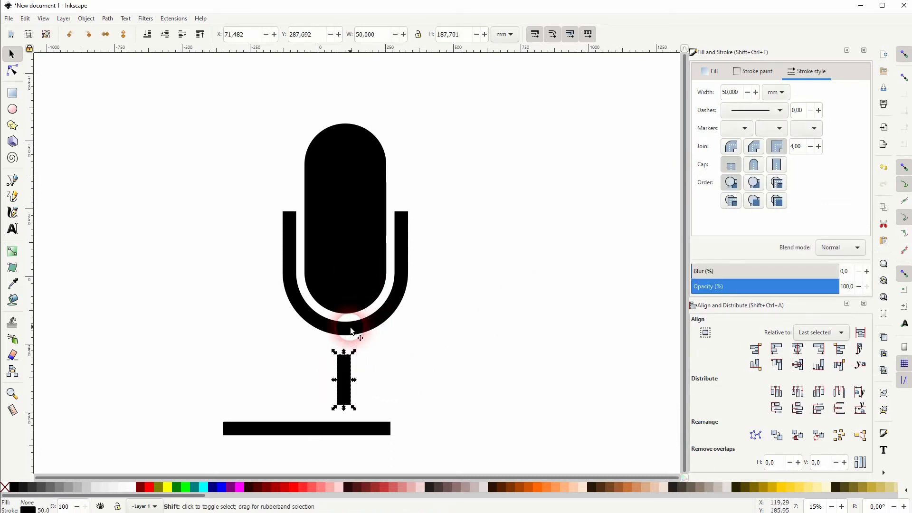
pyautogui.keyDown('shift'); pyautogui.click(350, 331); pyautogui.keyUp('shift')
pyautogui.click(442, 376)
pyautogui.click(361, 376)
pyautogui.click(346, 372)
pyautogui.moveTo(345, 373); pyautogui.dragTo(347, 345)
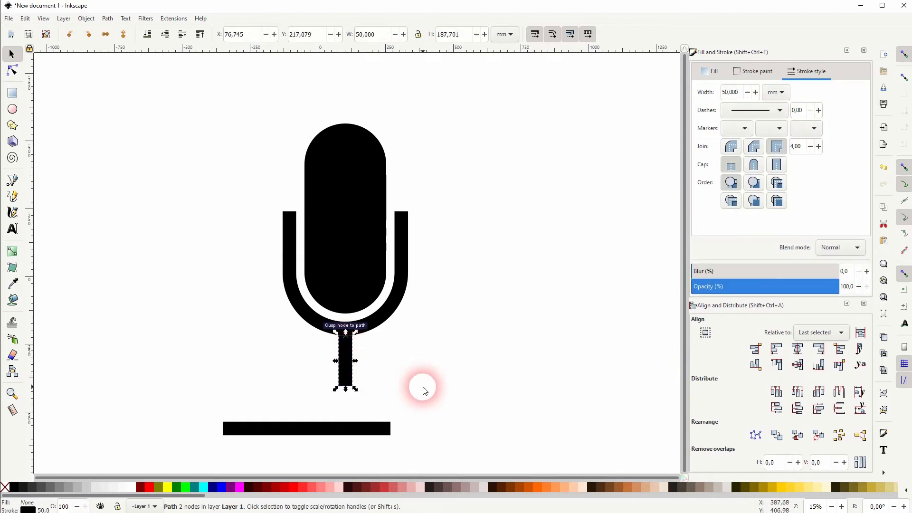
# Nudge the stem slightly upward so its top end overlaps the bracket
pyautogui.click(451, 361)
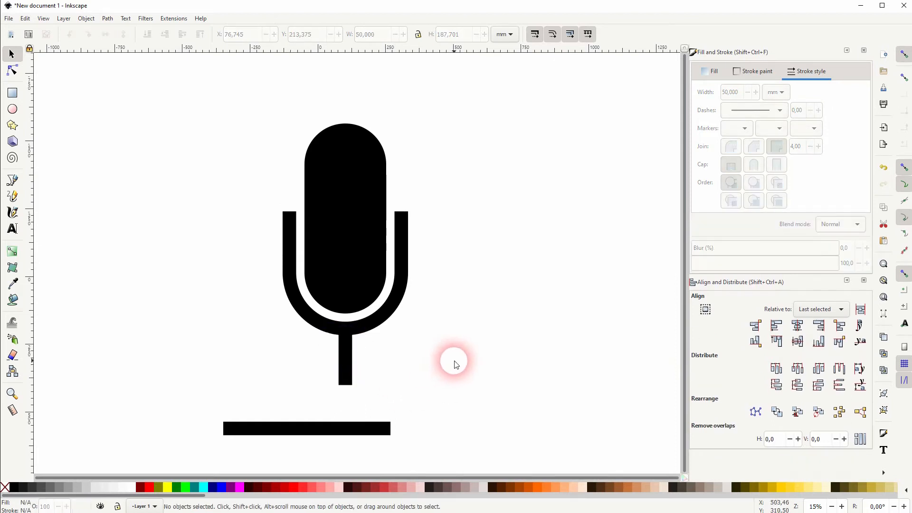
pyautogui.click(335, 352)
pyautogui.click(350, 353)
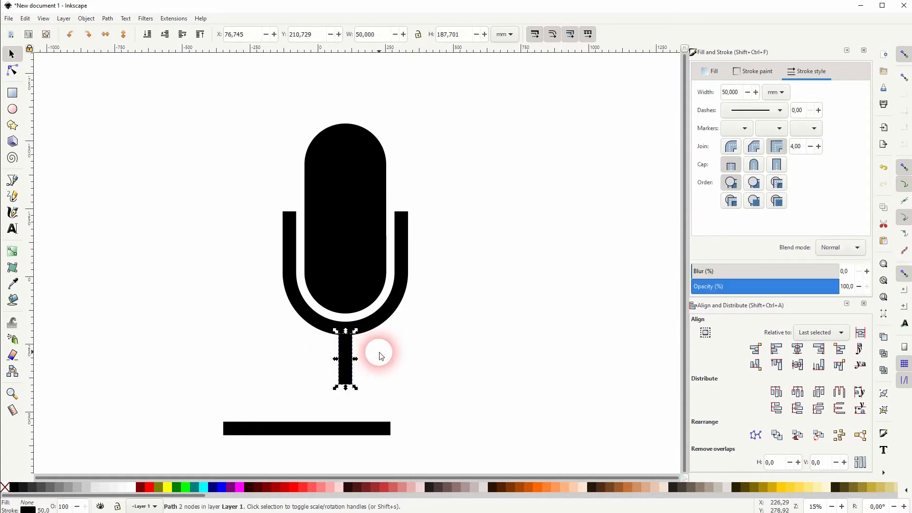
pyautogui.press('Up')
pyautogui.press('Up')
pyautogui.press('Up')
pyautogui.click(393, 359)
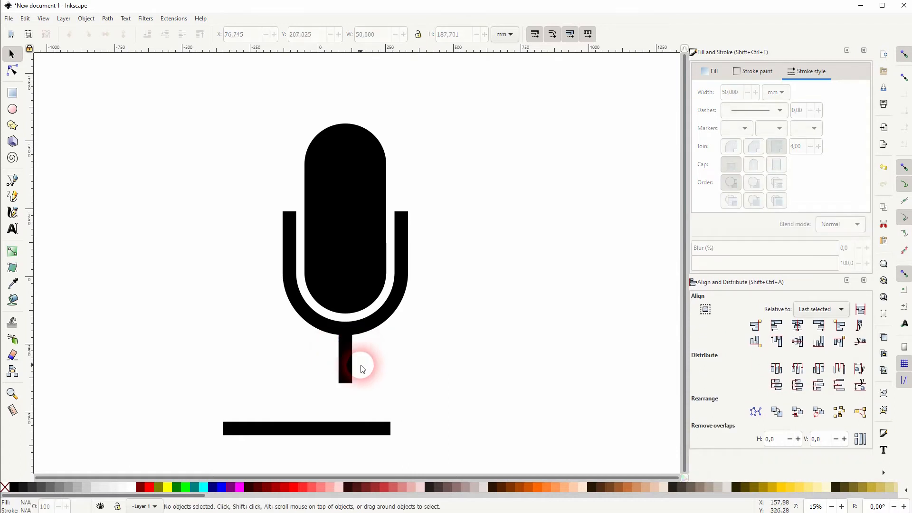
# Shorten the stem from its lower end to a height of about 132 mm
pyautogui.scroll(3, 338, 364)
pyautogui.click(349, 372)
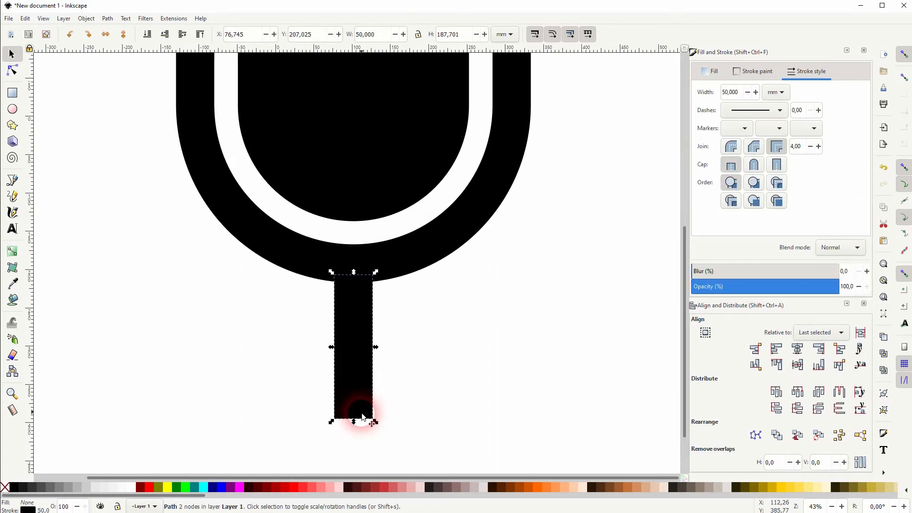
pyautogui.moveTo(355, 423); pyautogui.dragTo(350, 379)
pyautogui.click(450, 359)
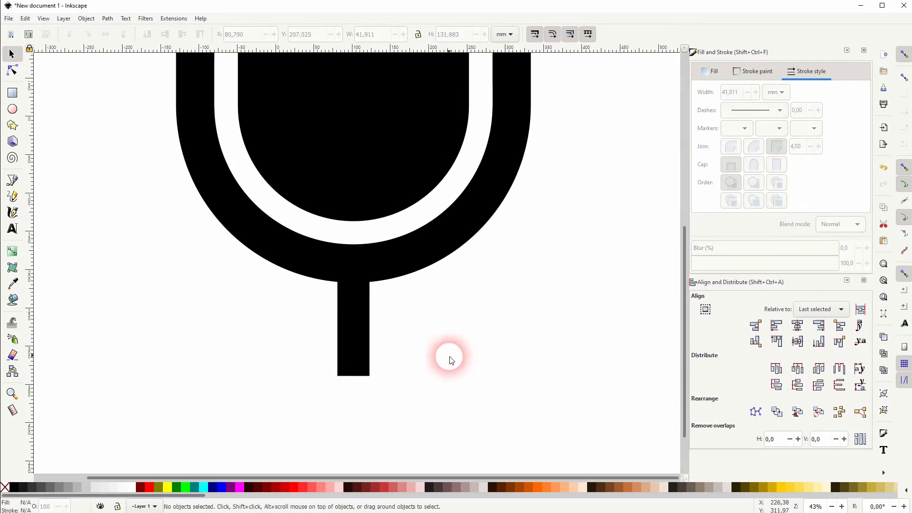
# Set the shortened stem's stroke width to 50 mm
pyautogui.click(363, 312)
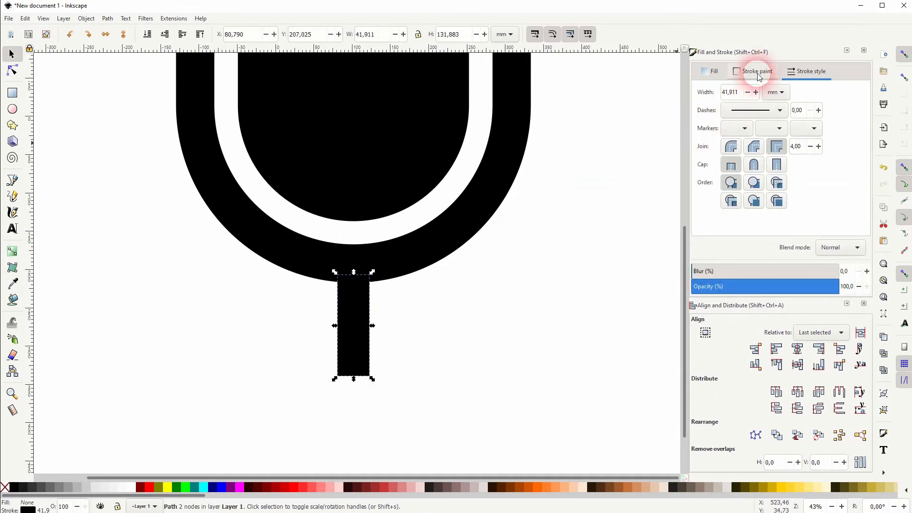
pyautogui.moveTo(745, 94); pyautogui.dragTo(694, 97)
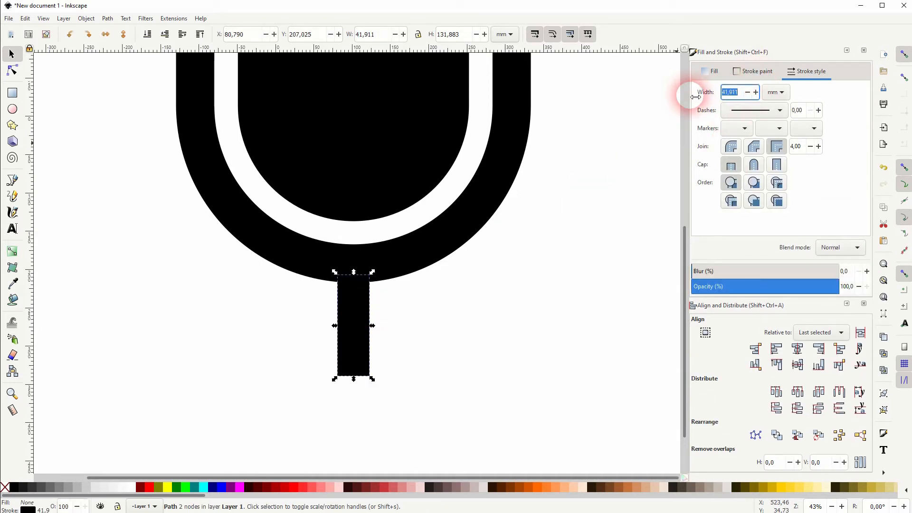
pyautogui.write('50')
pyautogui.press('Return')
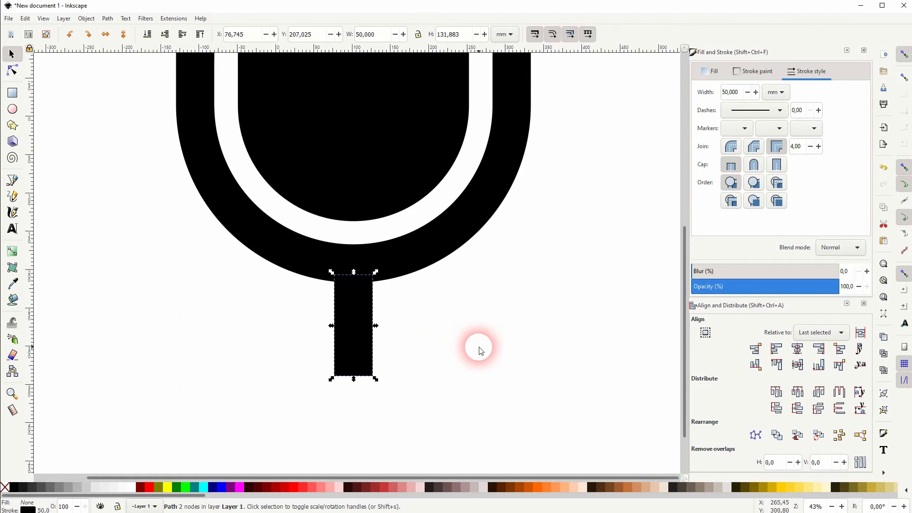
pyautogui.click(464, 332)
# Move the horizontal base bar just beneath the stem and centre it horizontally on the stem
pyautogui.keyDown('ctrl'); pyautogui.scroll(-2, 454, 336); pyautogui.keyUp('ctrl')
pyautogui.moveTo(346, 436)
pyautogui.mouseDown()
pyautogui.moveTo(410, 381)
pyautogui.moveTo(401, 375)
pyautogui.mouseUp()
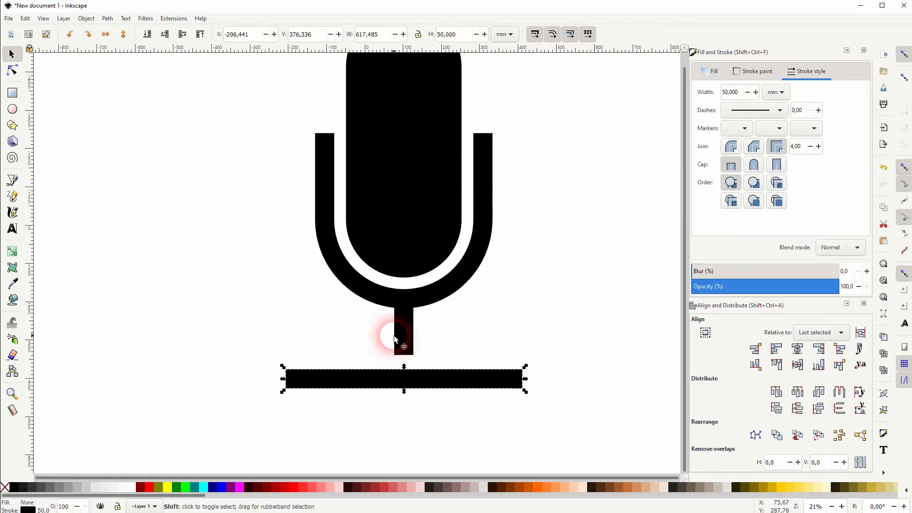
pyautogui.keyDown('shift'); pyautogui.click(394, 335); pyautogui.keyUp('shift')
pyautogui.click(797, 348)
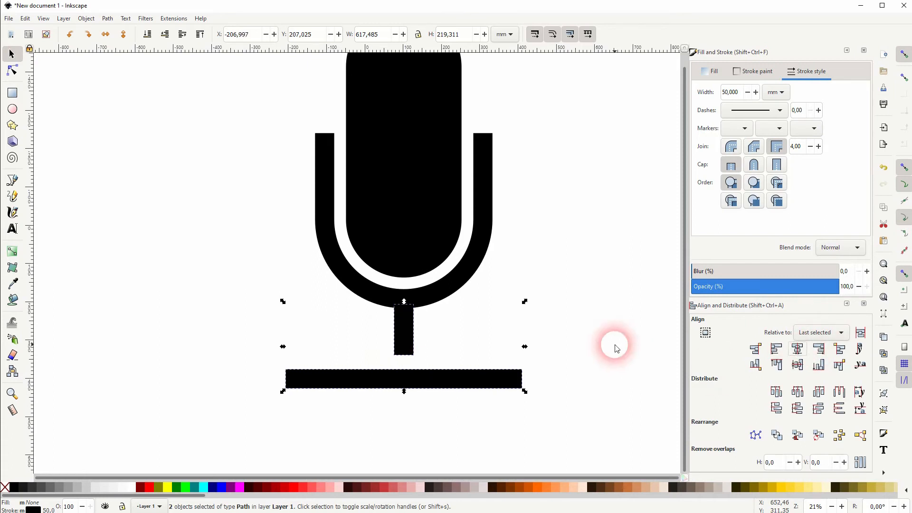
pyautogui.click(616, 348)
# Move the base bar straight up until it joins the stem's lower end
pyautogui.click(418, 386)
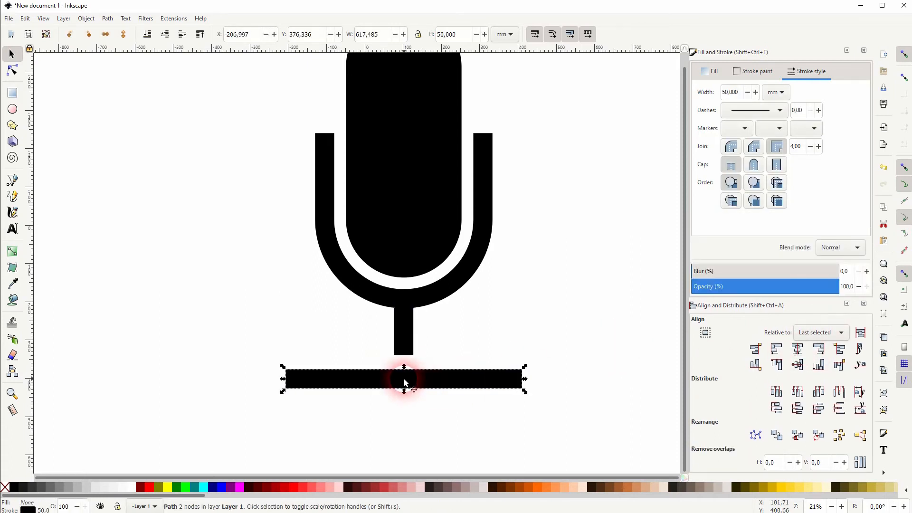
pyautogui.moveTo(404, 379); pyautogui.dragTo(403, 359)
pyautogui.click(553, 370)
# Shorten the base bar to about 493 mm wide and centre it horizontally on the stem again
pyautogui.click(515, 359)
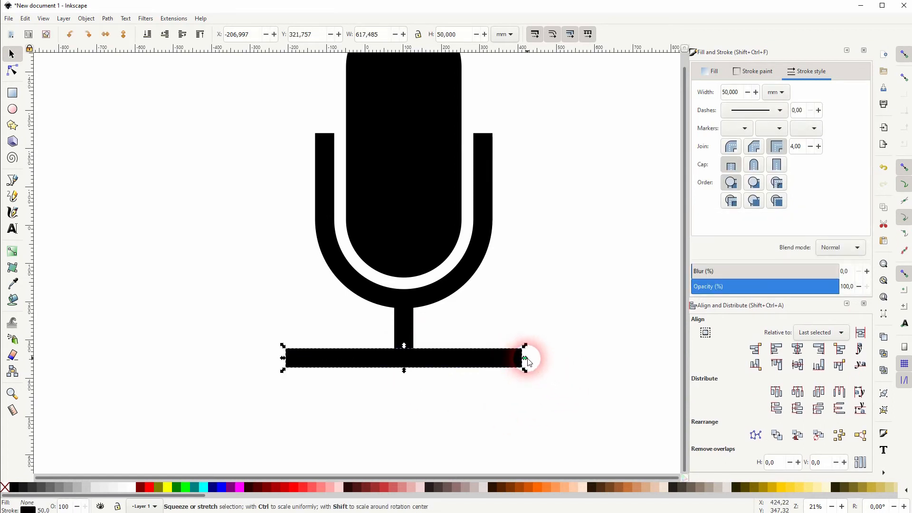
pyautogui.moveTo(528, 362); pyautogui.dragTo(480, 361)
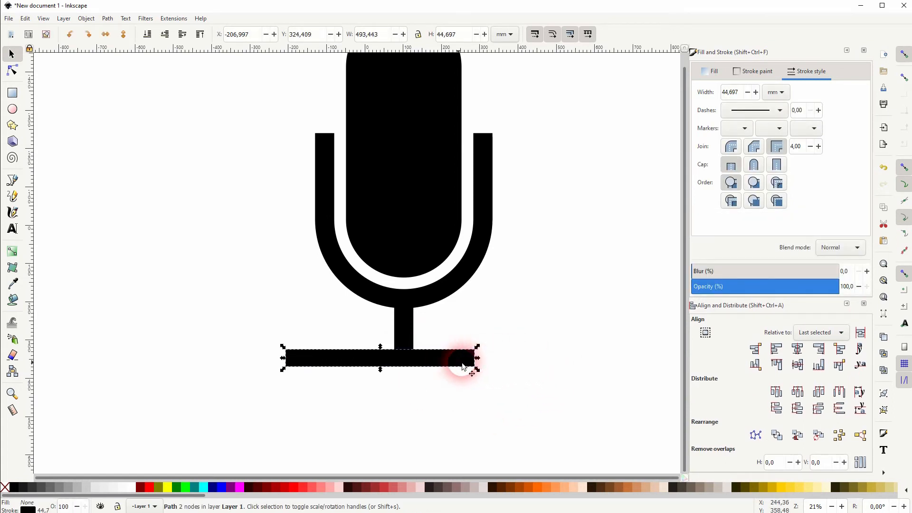
pyautogui.keyDown('shift'); pyautogui.click(403, 328); pyautogui.keyUp('shift')
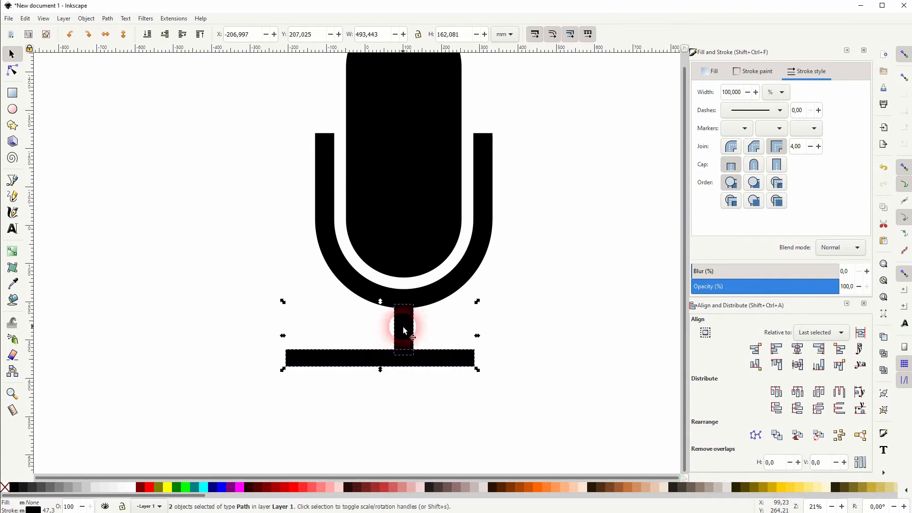
pyautogui.click(798, 351)
pyautogui.click(561, 352)
# Set the shortened base bar's stroke width to 50 mm
pyautogui.click(478, 360)
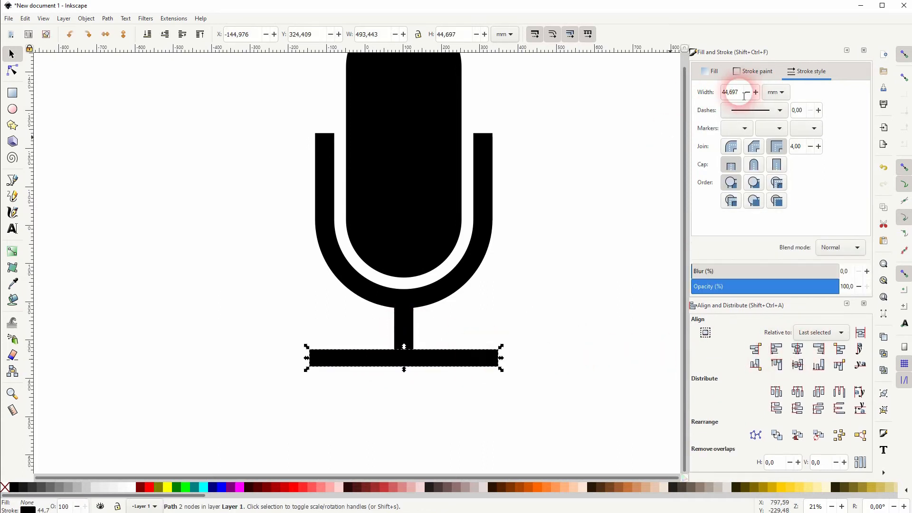
pyautogui.doubleClick(744, 95)
pyautogui.write('50')
pyautogui.press('Return')
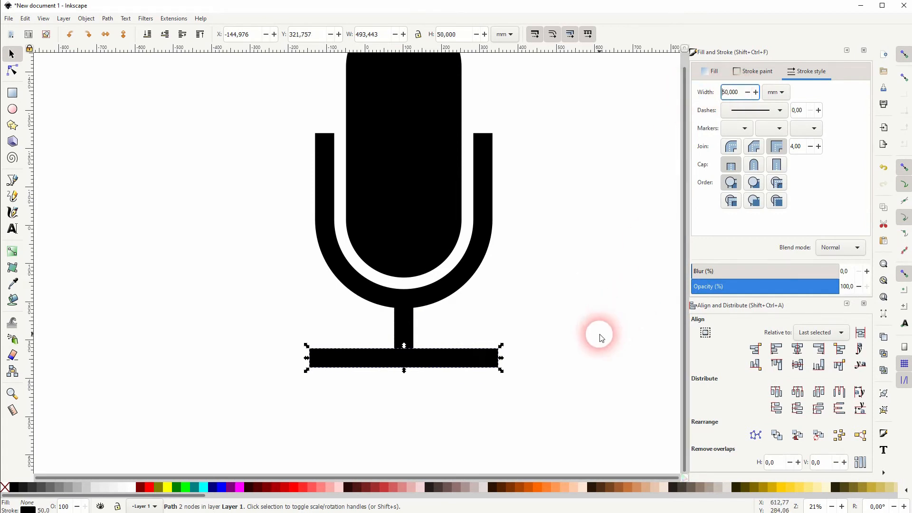
pyautogui.click(594, 335)
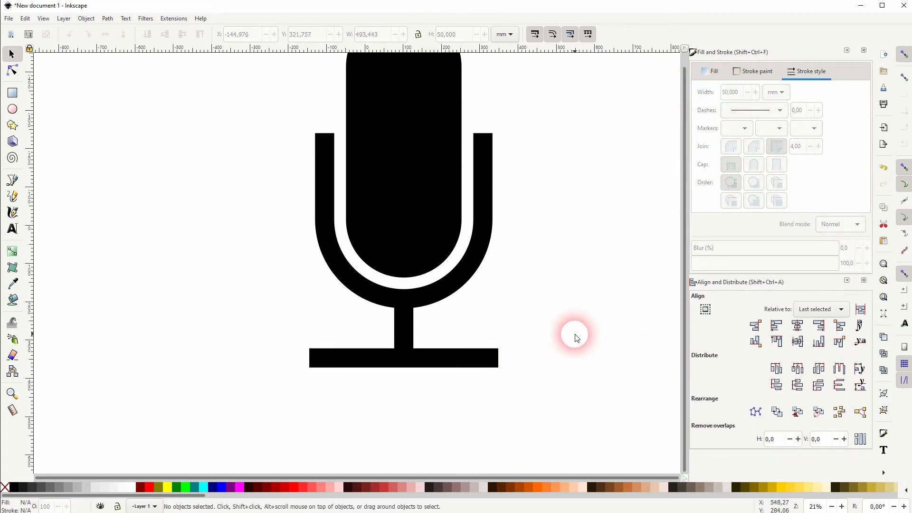
# Give the base bar's stroke round caps
pyautogui.click(480, 362)
pyautogui.click(754, 165)
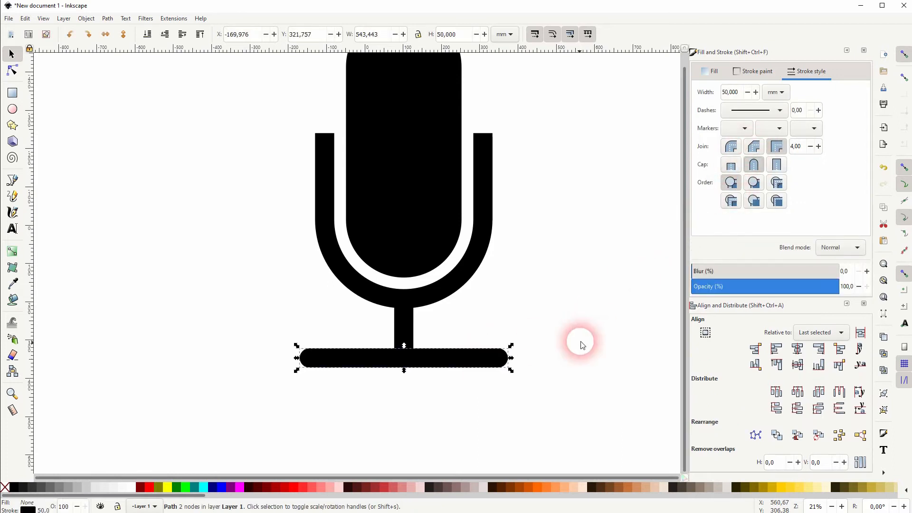
pyautogui.click(579, 358)
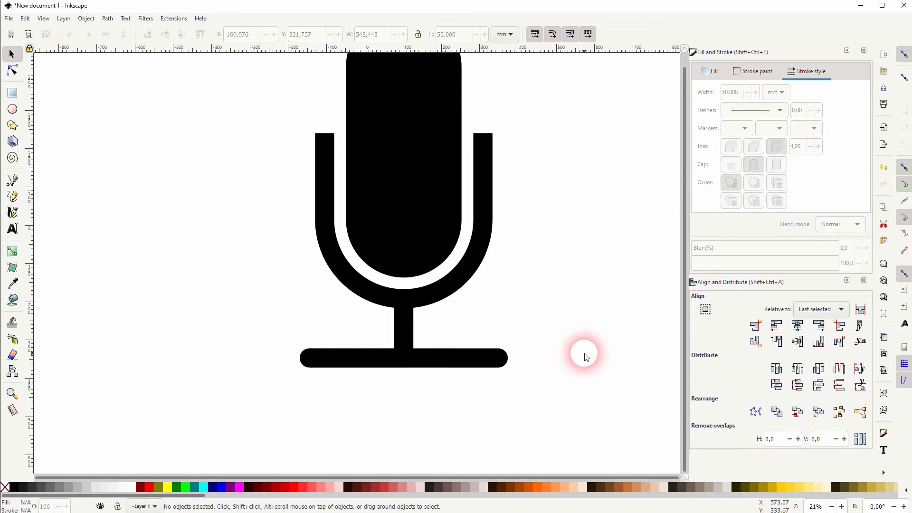
# Shorten the base bar to about 482 mm wide and centre it horizontally on the stem again
pyautogui.click(510, 362)
pyautogui.moveTo(512, 362); pyautogui.dragTo(487, 361)
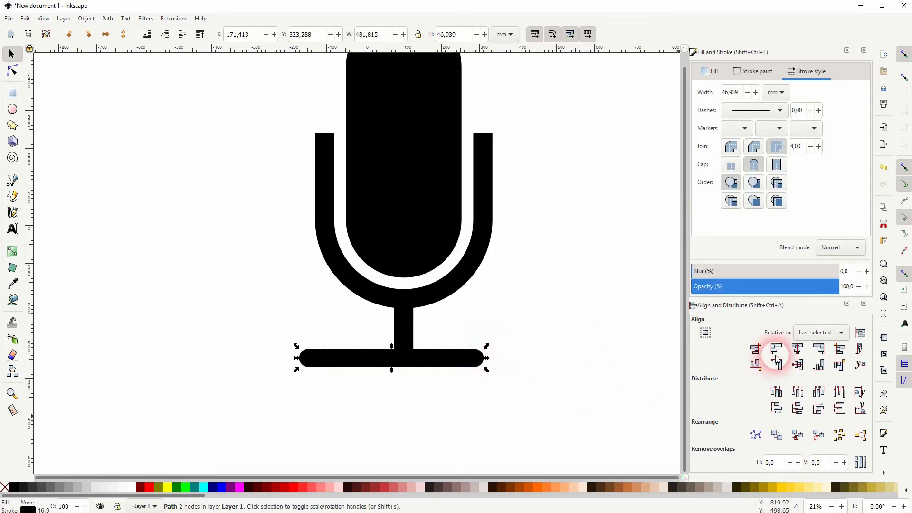
pyautogui.keyDown('shift'); pyautogui.click(411, 330); pyautogui.keyUp('shift')
pyautogui.click(797, 349)
pyautogui.click(526, 363)
# Restore the base bar's stroke width to 50 mm
pyautogui.click(467, 367)
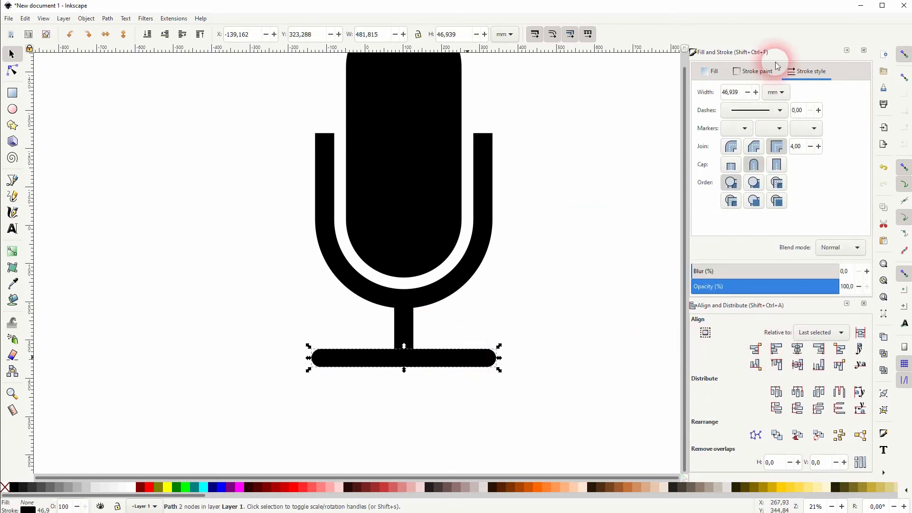
pyautogui.doubleClick(731, 92)
pyautogui.write('50')
pyautogui.press('Return')
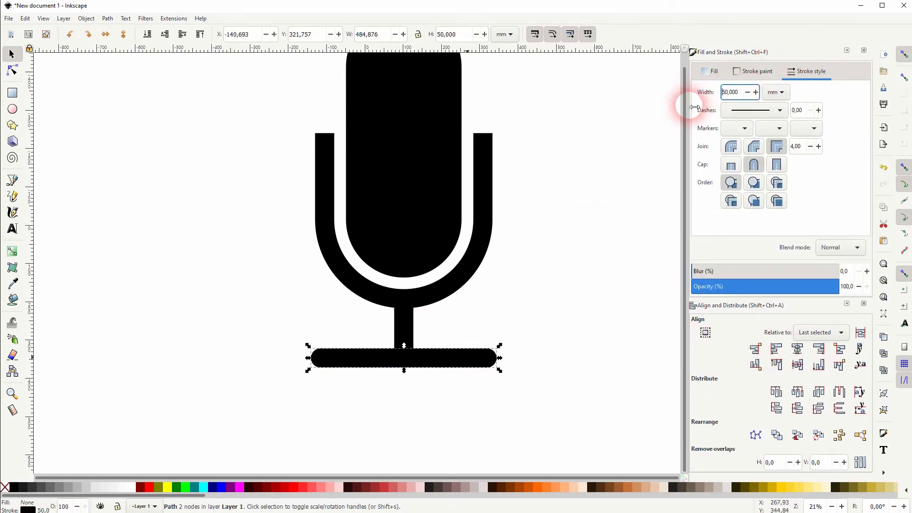
pyautogui.click(599, 317)
pyautogui.keyDown('ctrl'); pyautogui.scroll(-1, 542, 314); pyautogui.keyUp('ctrl')
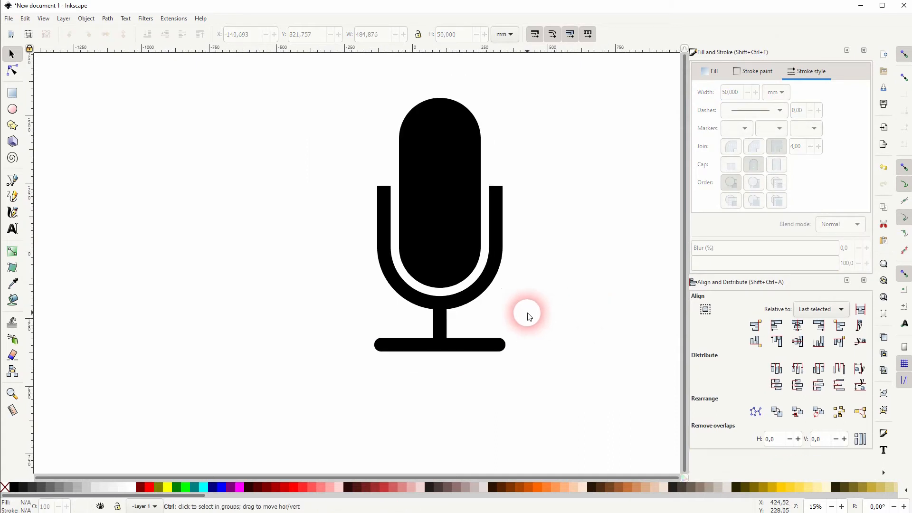
# Group the microphone's pill, bracket, stem and base bar into one object
pyautogui.scroll(1, 539, 315)
pyautogui.hscroll(1, 539, 315)
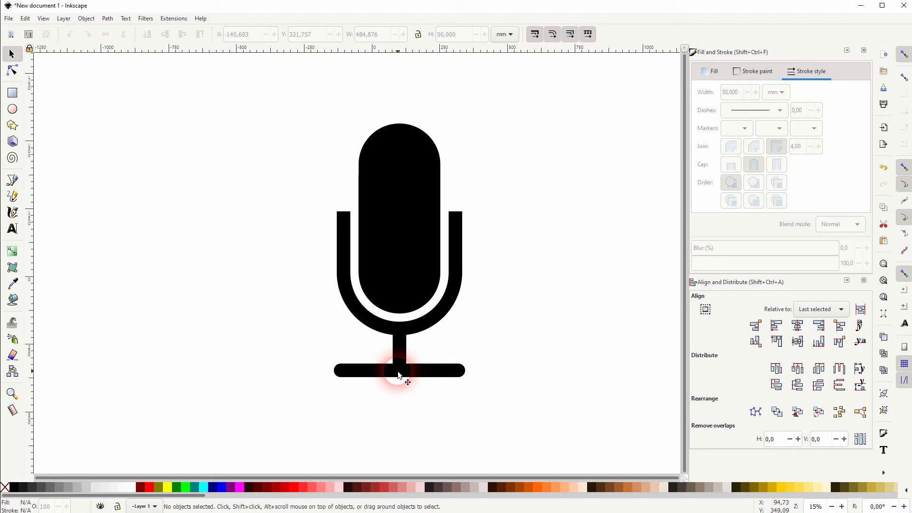
pyautogui.moveTo(248, 407); pyautogui.dragTo(546, 89)
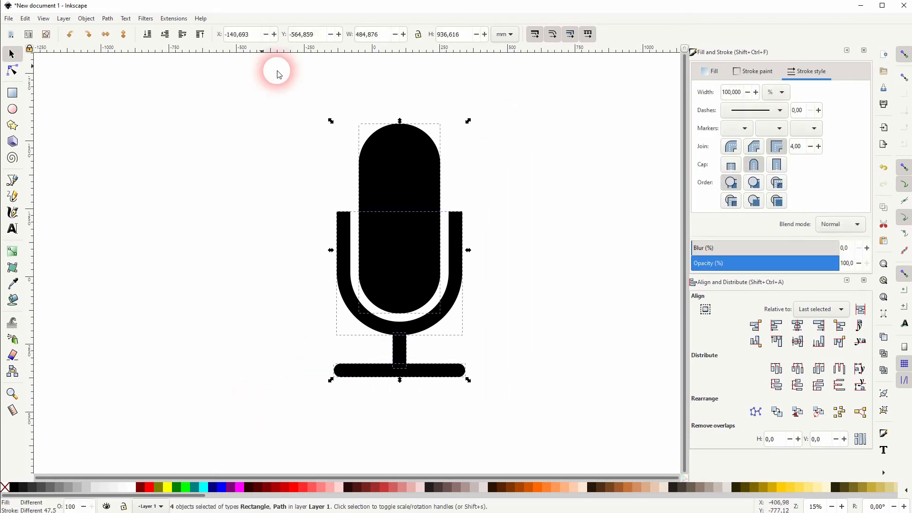
pyautogui.click(86, 18)
pyautogui.click(94, 103)
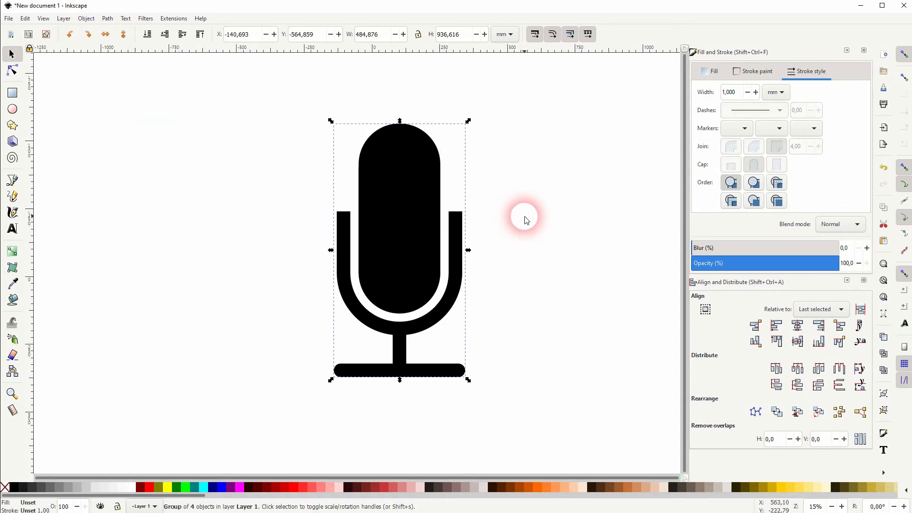
pyautogui.scroll(-1, 515, 217)
pyautogui.click(388, 233)
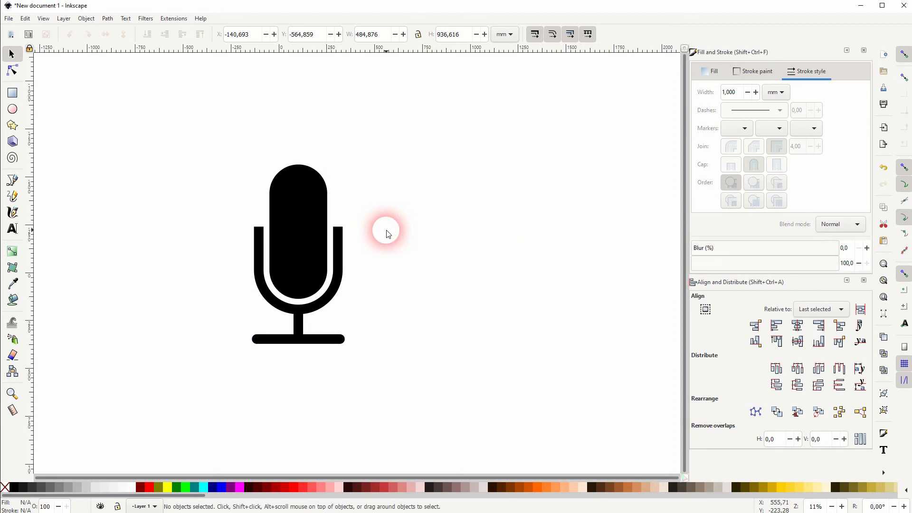
# Draw a circle about 1240 mm in diameter around the microphone and send it behind the group
pyautogui.click(12, 109)
pyautogui.moveTo(303, 257)
pyautogui.mouseDown()
pyautogui.moveTo(383, 358)
pyautogui.moveTo(418, 373)
pyautogui.mouseUp()
pyautogui.click(11, 55)
pyautogui.click(146, 34)
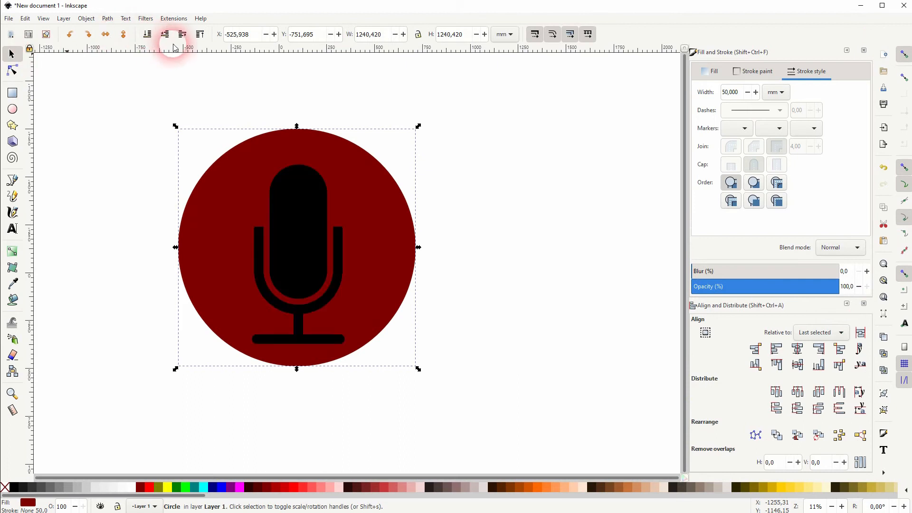
pyautogui.click(515, 350)
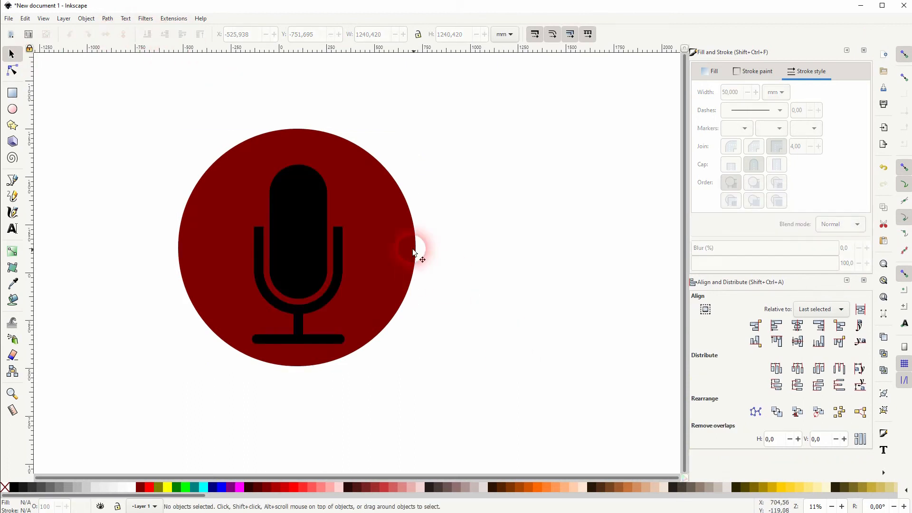
# Enlarge the background circle about its centre to about 1355 mm in diameter
pyautogui.click(383, 243)
pyautogui.moveTo(417, 249); pyautogui.dragTo(435, 249)
pyautogui.click(498, 302)
# Centre the background circle on the microphone group both horizontally and vertically
pyautogui.click(380, 275)
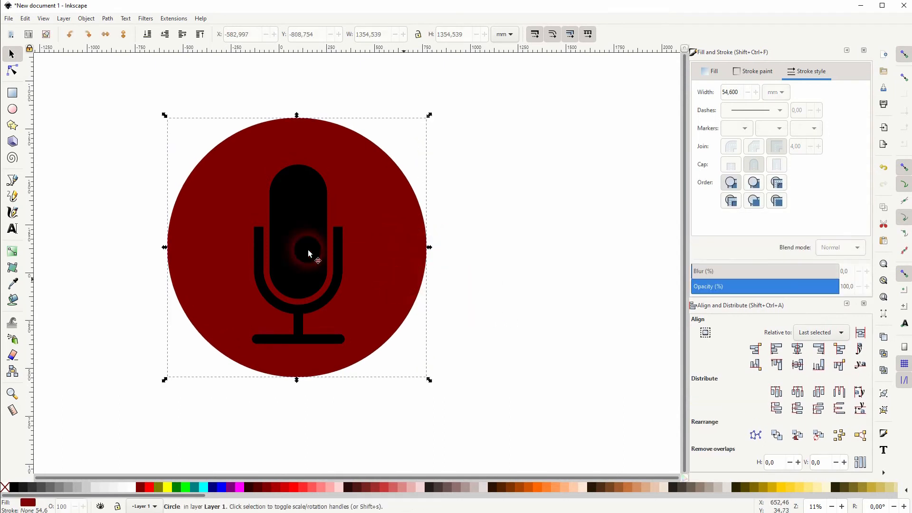
pyautogui.keyDown('shift'); pyautogui.click(311, 254); pyautogui.keyUp('shift')
pyautogui.click(797, 327)
pyautogui.click(797, 341)
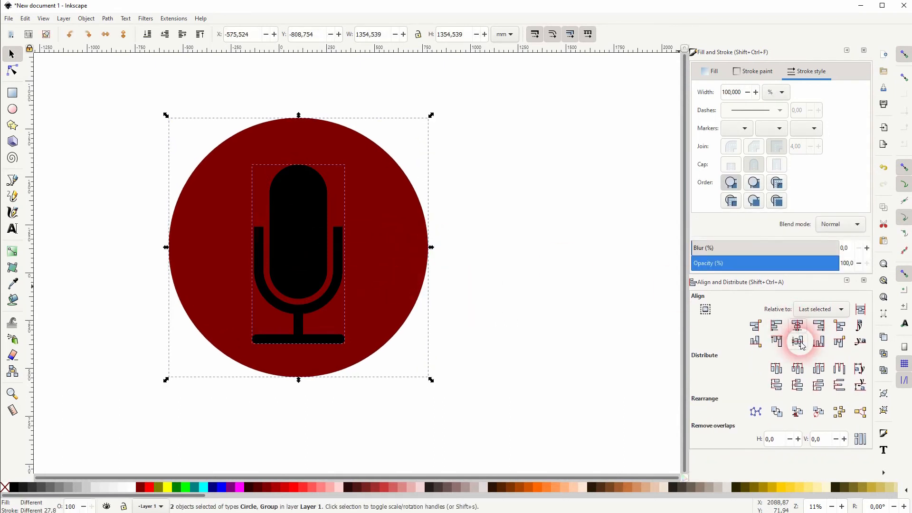
pyautogui.click(556, 337)
pyautogui.moveTo(405, 373); pyautogui.dragTo(453, 361)
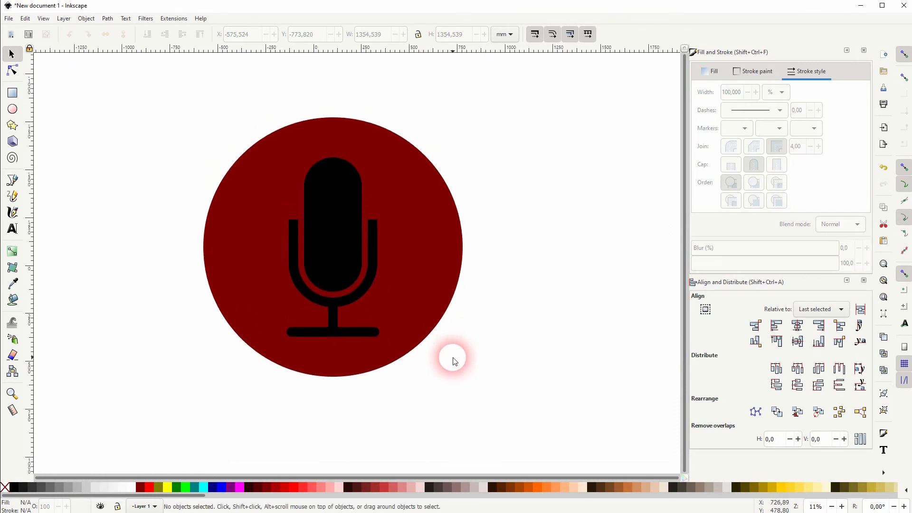
# Change the background circle's flat fill to a light blue using the colour wheel
pyautogui.click(421, 266)
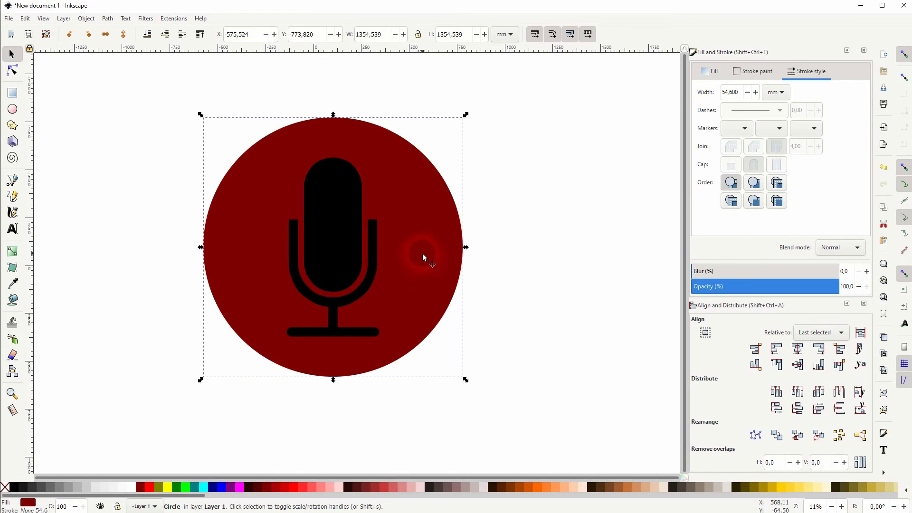
pyautogui.click(716, 70)
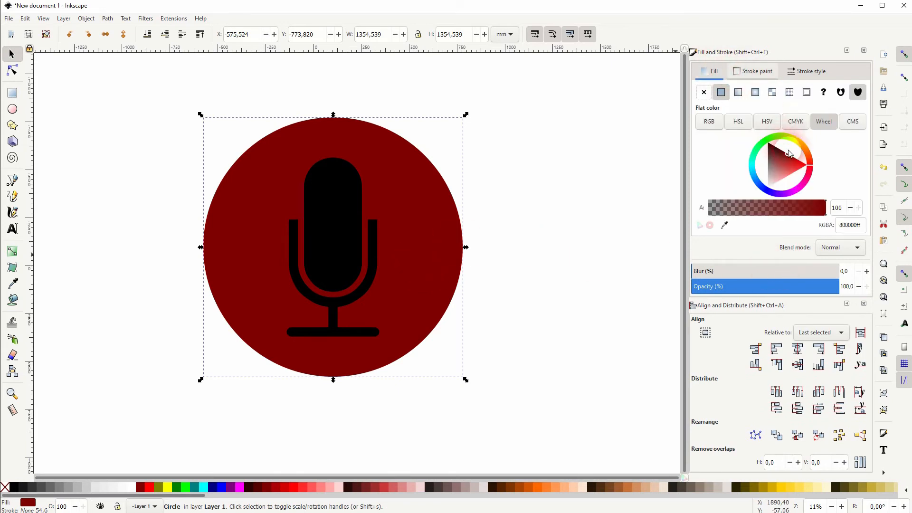
pyautogui.moveTo(812, 166)
pyautogui.mouseDown()
pyautogui.moveTo(810, 182)
pyautogui.moveTo(773, 200)
pyautogui.moveTo(783, 176)
pyautogui.moveTo(750, 166)
pyautogui.moveTo(770, 192)
pyautogui.moveTo(761, 194)
pyautogui.moveTo(767, 168)
pyautogui.mouseUp()
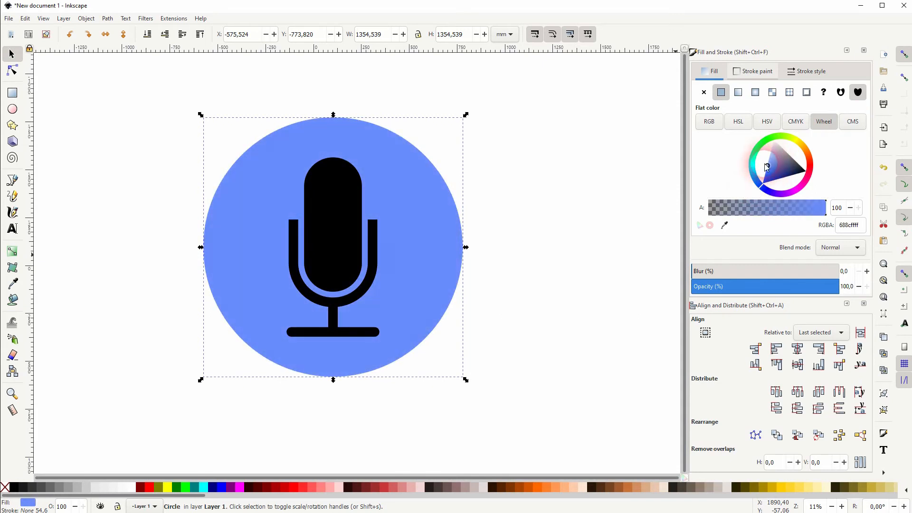
pyautogui.click(580, 238)
# Try to apply a flat fill to the microphone group, and undo it
pyautogui.click(342, 236)
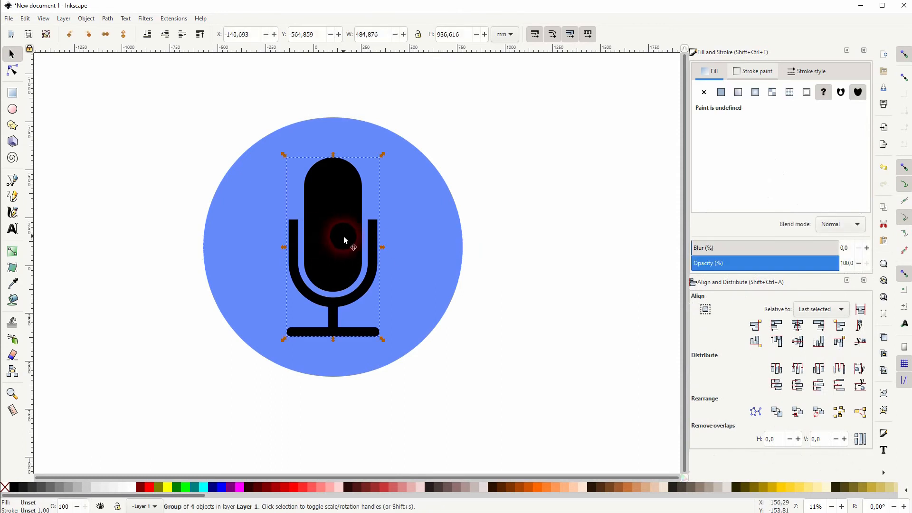
pyautogui.click(722, 92)
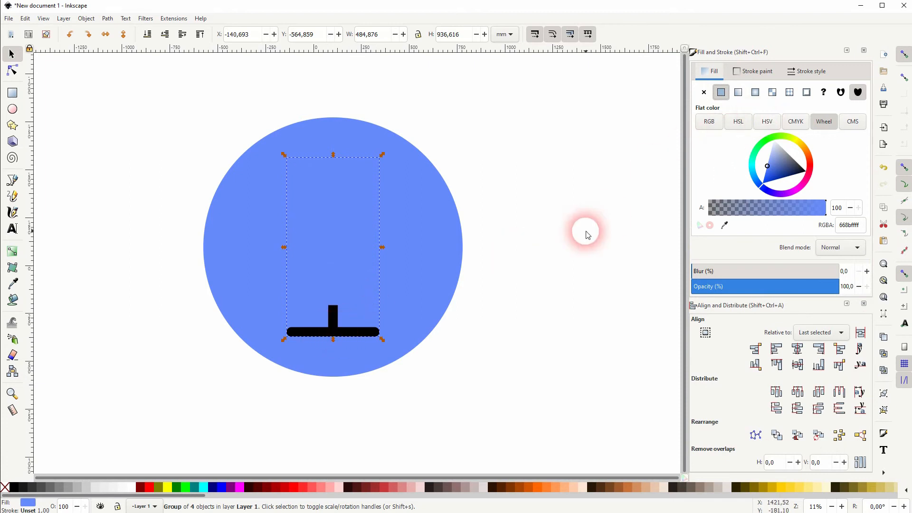
pyautogui.hotkey('ctrl', 'z')
pyautogui.click(512, 273)
# Convert the microphone group's strokes to paths
pyautogui.click(331, 261)
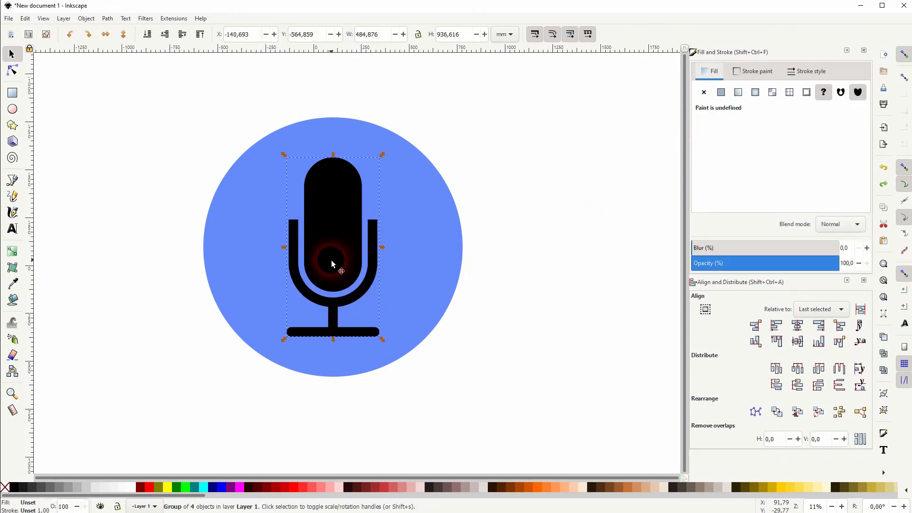
pyautogui.click(107, 18)
pyautogui.click(125, 35)
pyautogui.click(126, 19)
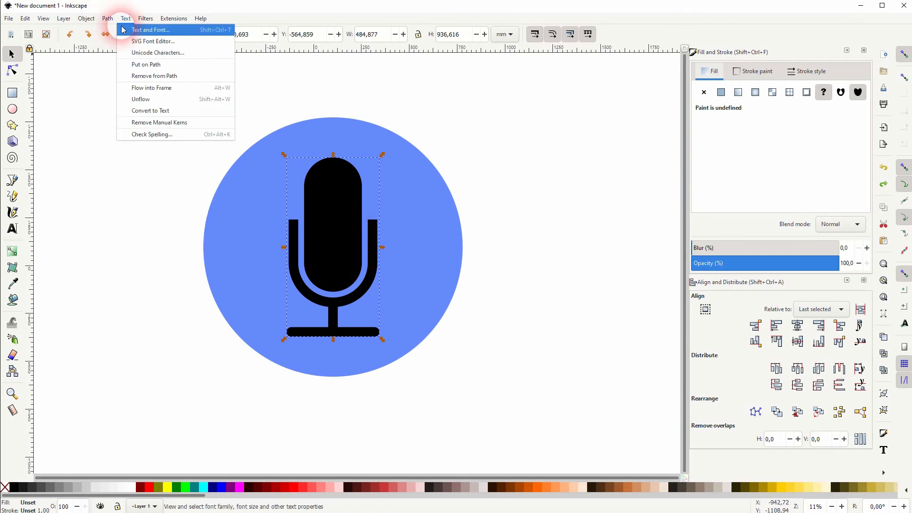
pyautogui.click(120, 29)
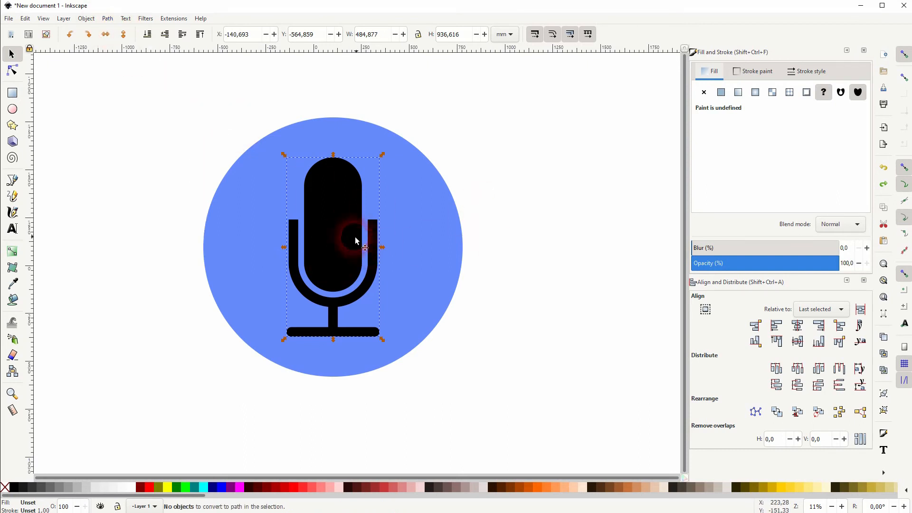
# Give the microphone group a flat white fill, ffffff
pyautogui.click(720, 94)
pyautogui.moveTo(769, 168); pyautogui.dragTo(775, 139)
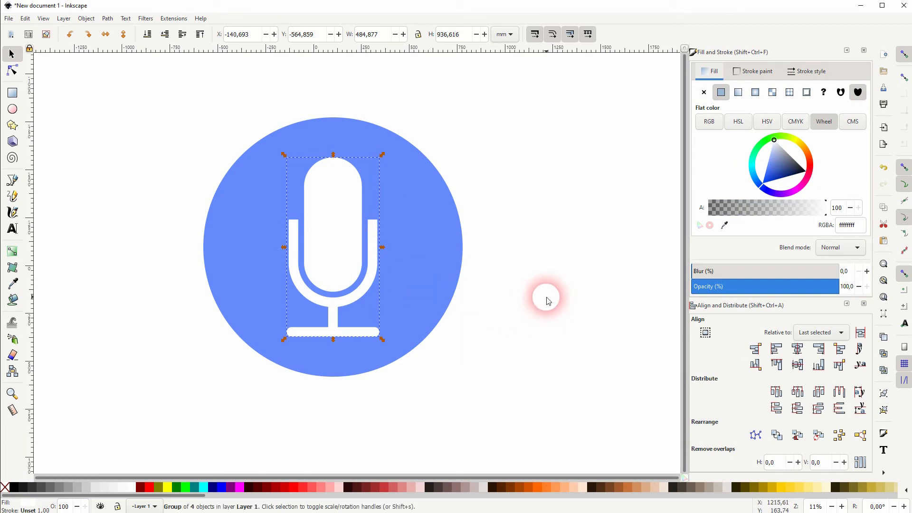
pyautogui.click(546, 300)
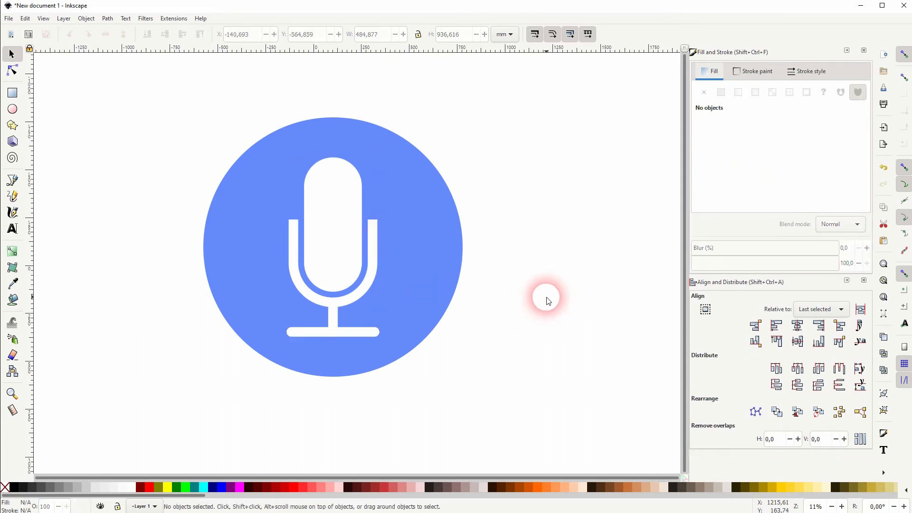
# Place four parallel diagonal guides through the pill's upper-right curve, the base bar's lower-left end, the left arm's top inner corner and the bracket's lower-left curve
pyautogui.moveTo(680, 51); pyautogui.dragTo(354, 166)
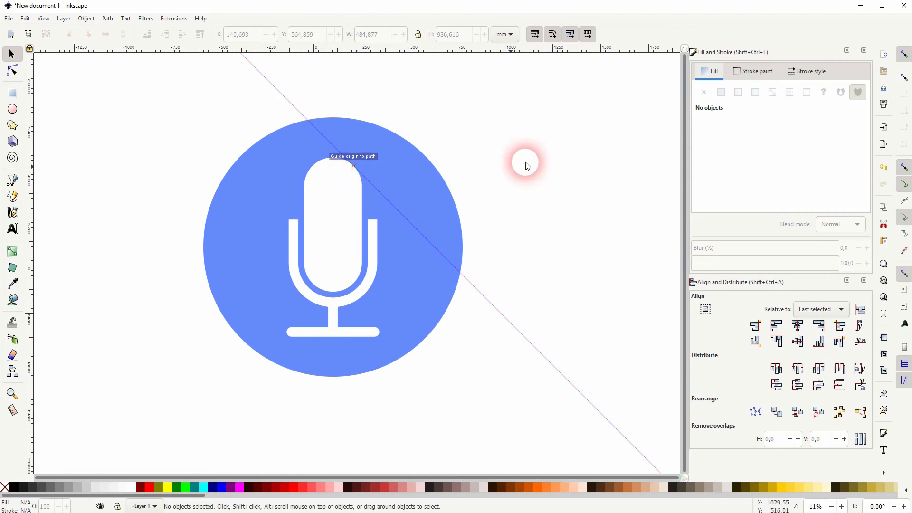
pyautogui.moveTo(673, 51); pyautogui.dragTo(284, 340)
pyautogui.click(533, 209)
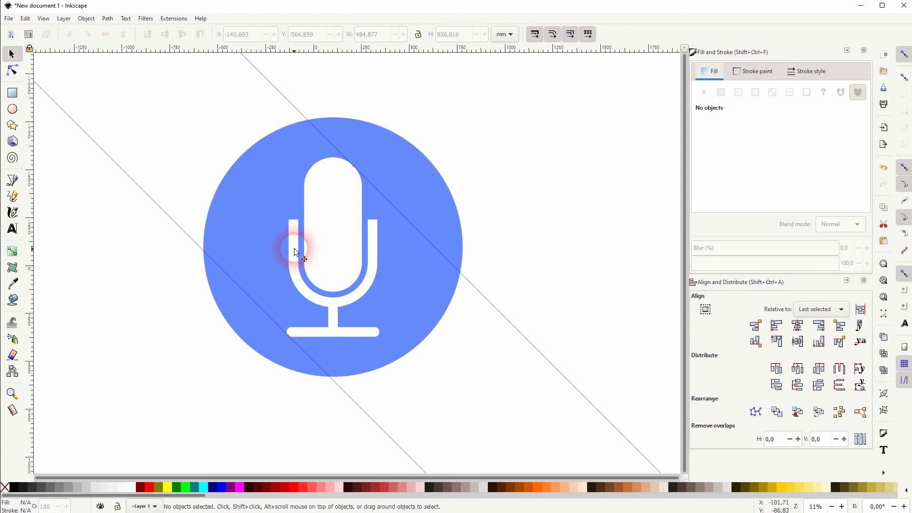
pyautogui.moveTo(671, 49); pyautogui.dragTo(298, 221)
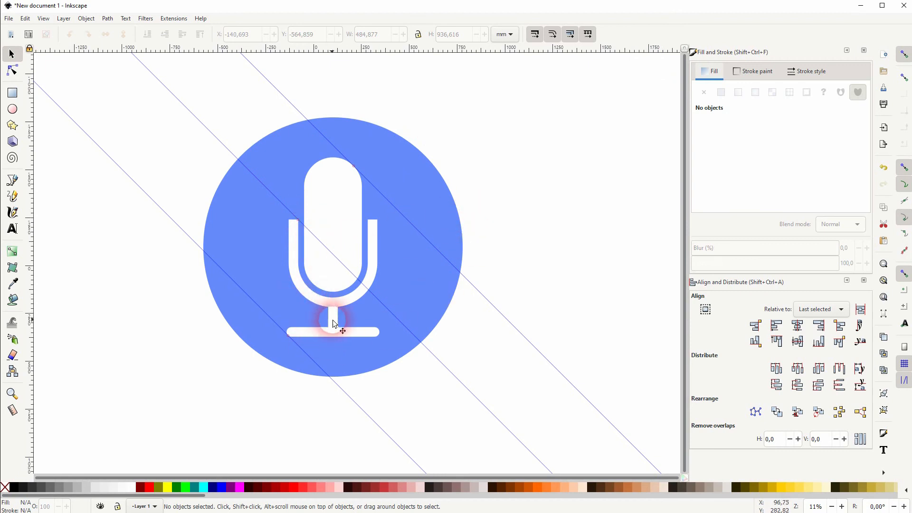
pyautogui.moveTo(674, 50); pyautogui.dragTo(303, 302)
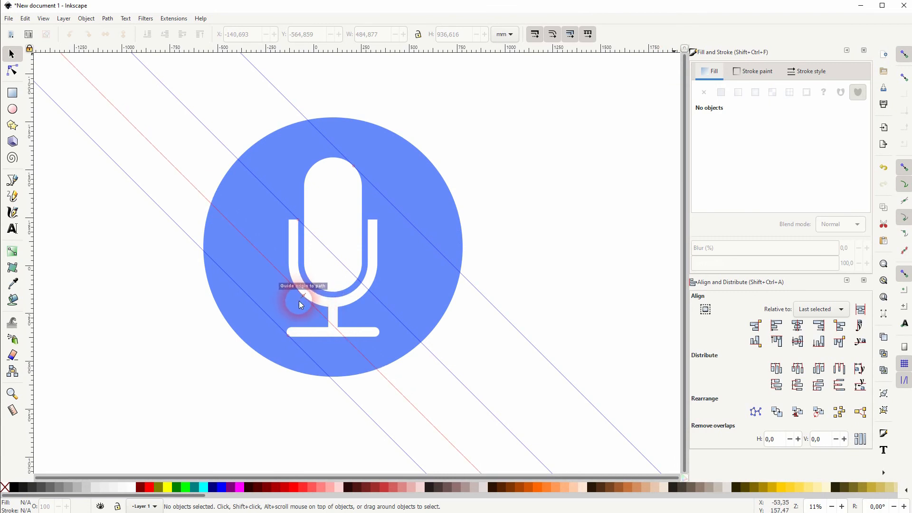
pyautogui.moveTo(301, 305); pyautogui.dragTo(309, 306)
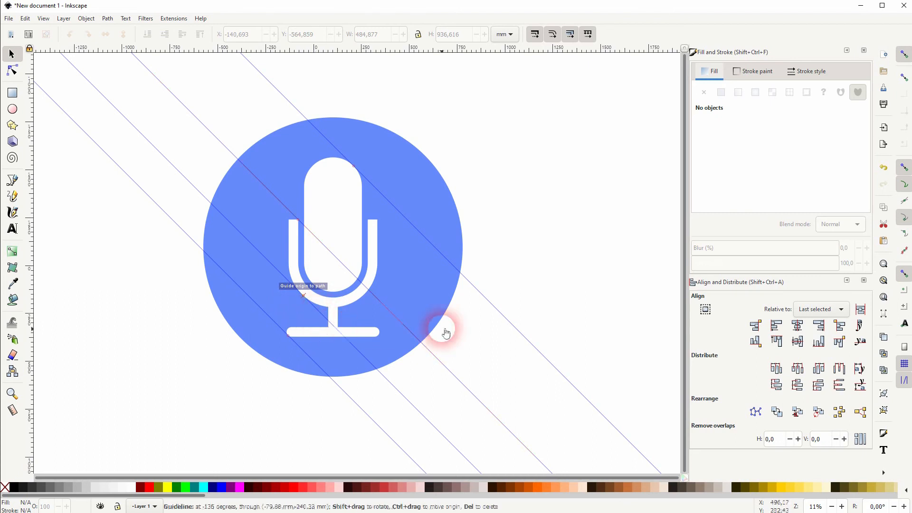
# Start a Bezier shadow outline at the pill's upper-right curve, following the outer guides beyond the circle and back to the base bar's lower-left end
pyautogui.click(14, 182)
pyautogui.click(354, 167)
pyautogui.click(517, 332)
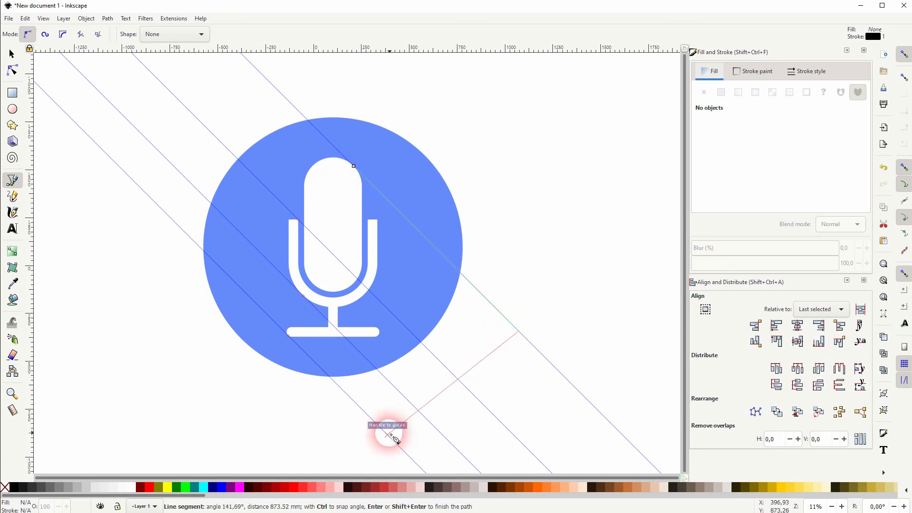
pyautogui.click(388, 434)
pyautogui.click(291, 337)
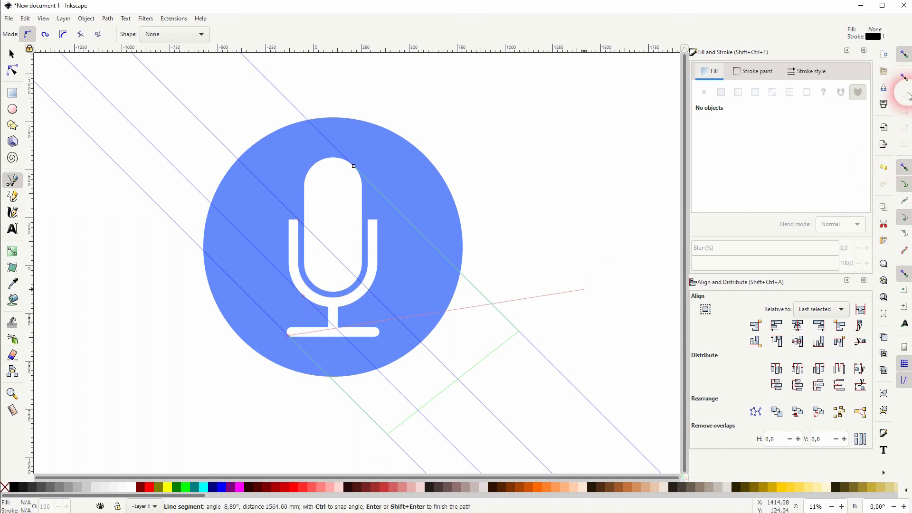
# Finish the shadow outline through the stand, the bracket's lower-left curve, the left arm's top and the pill's interior, closing it at the pill's upper-right curve
pyautogui.click(903, 56)
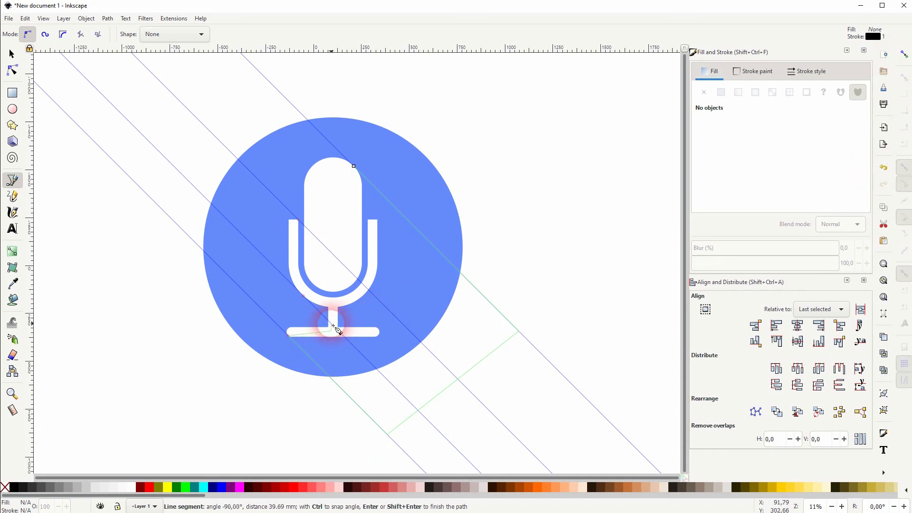
pyautogui.click(904, 56)
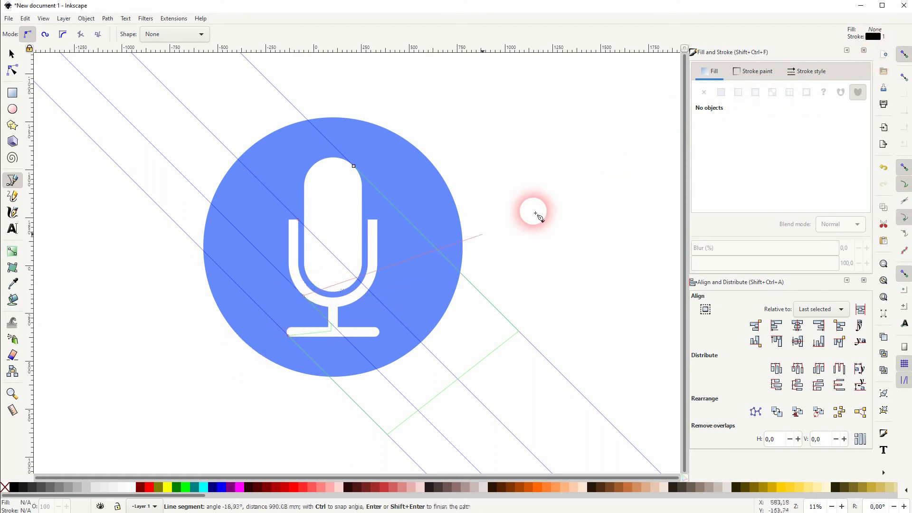
pyautogui.click(904, 55)
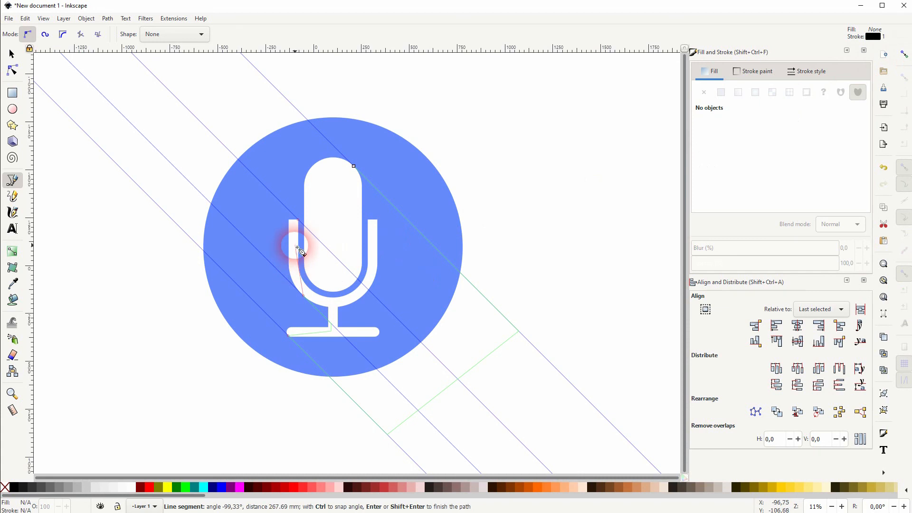
pyautogui.click(295, 267)
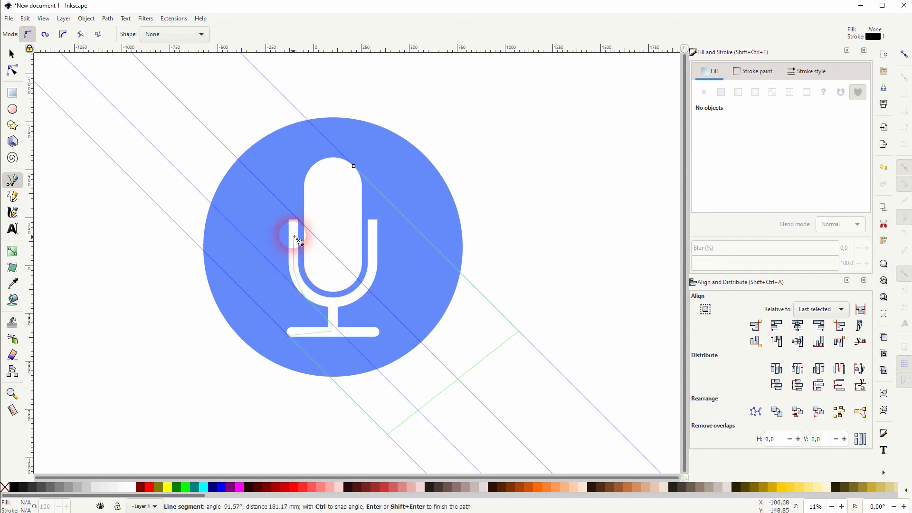
pyautogui.click(903, 55)
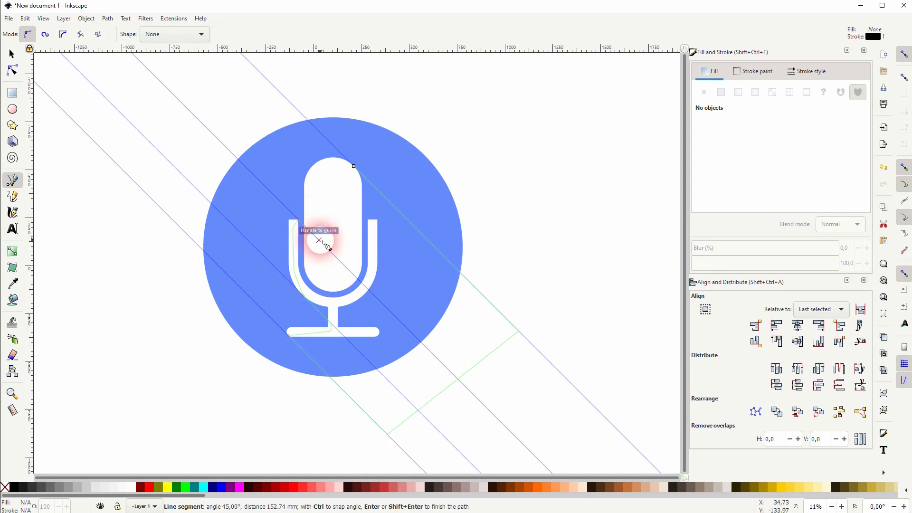
pyautogui.click(321, 241)
pyautogui.click(360, 174)
# Fill the shadow shape black with no stroke and stack it between the circle and the microphone
pyautogui.click(12, 54)
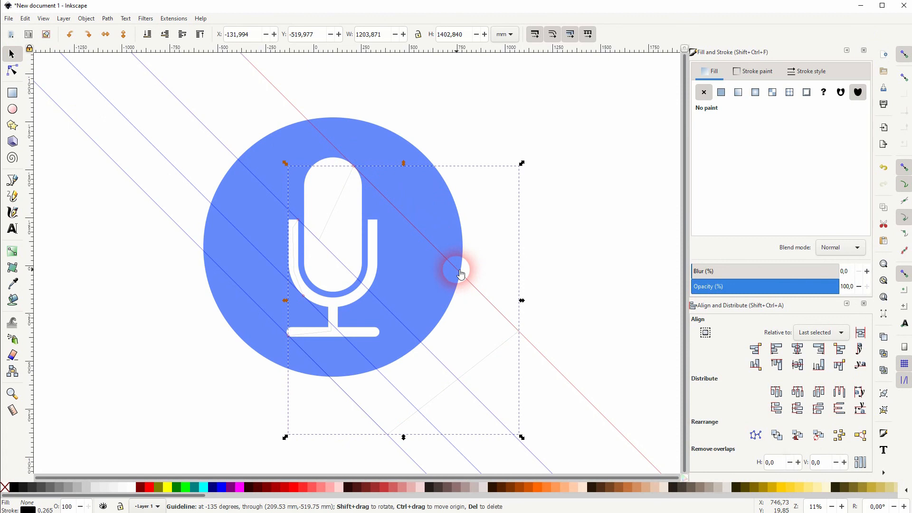
pyautogui.click(13, 493)
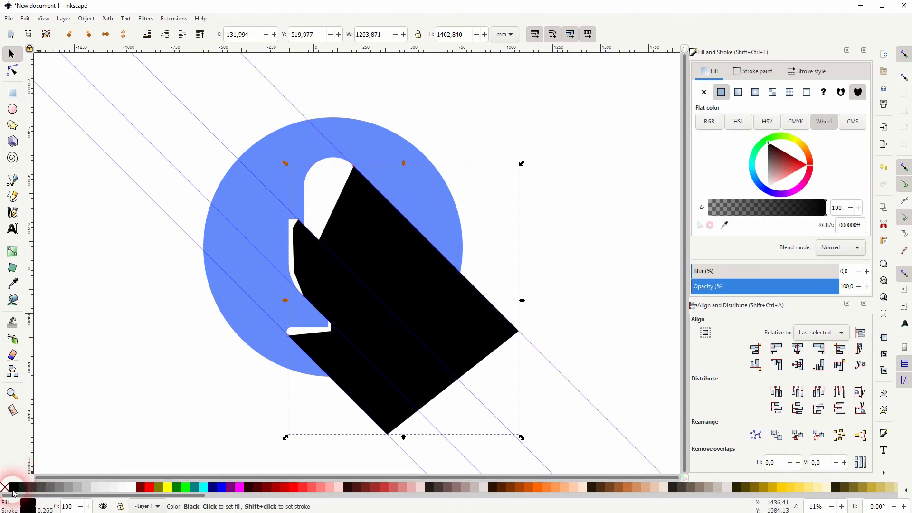
pyautogui.keyDown('shift'); pyautogui.click(7, 491); pyautogui.keyUp('shift')
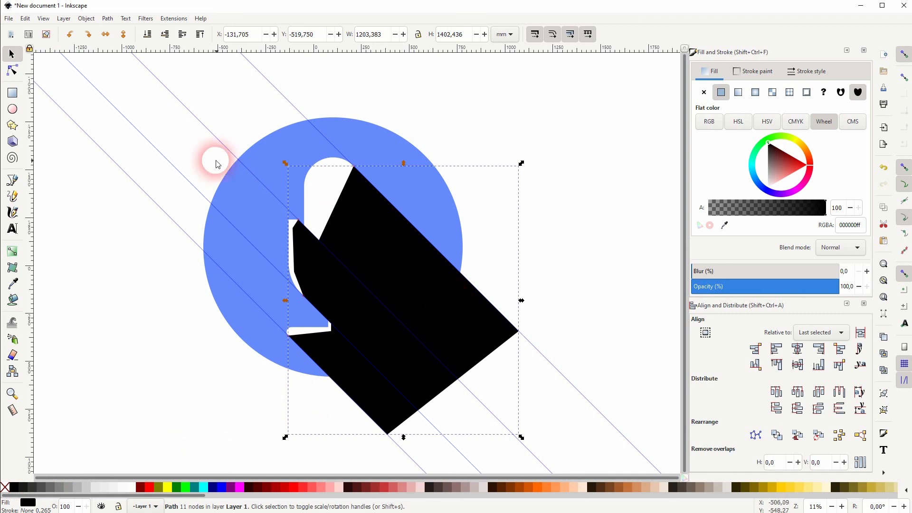
pyautogui.click(147, 39)
pyautogui.click(182, 35)
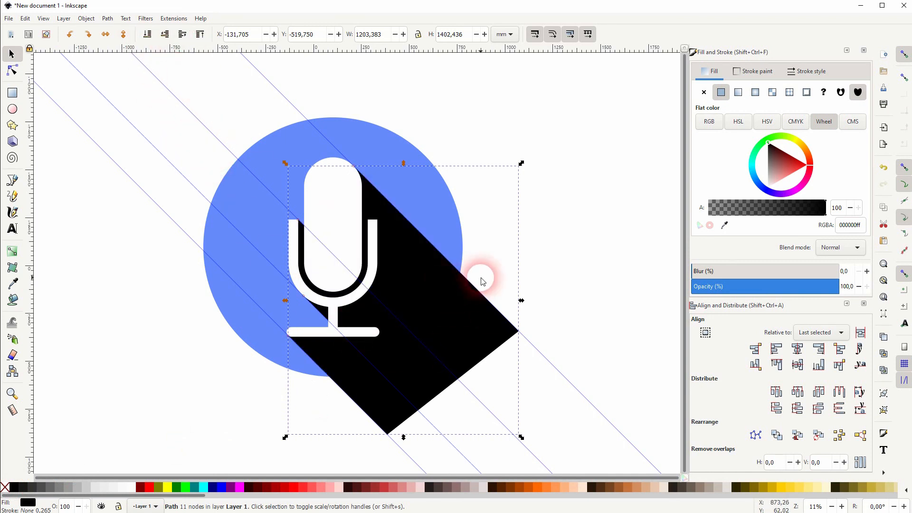
# Divide the blue circle with the black shadow shape using the Division path operation
pyautogui.keyDown('shift'); pyautogui.click(385, 141); pyautogui.keyUp('shift')
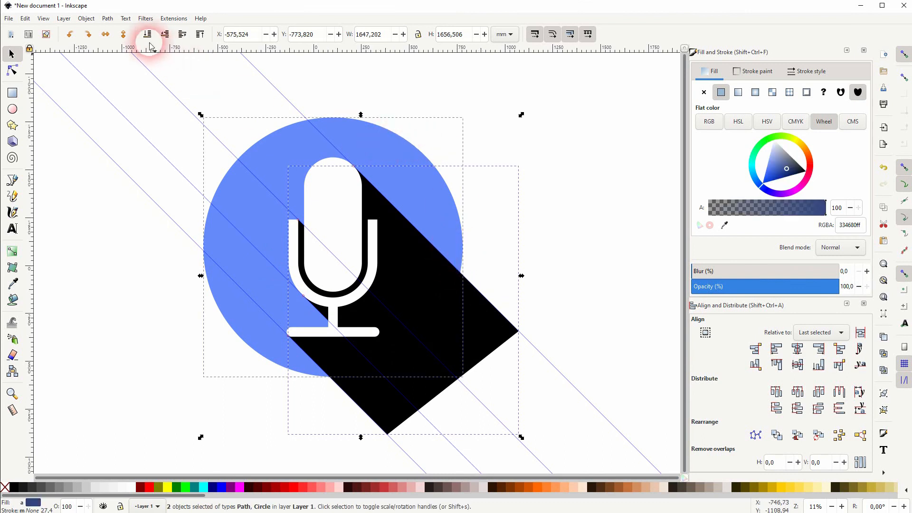
pyautogui.click(107, 18)
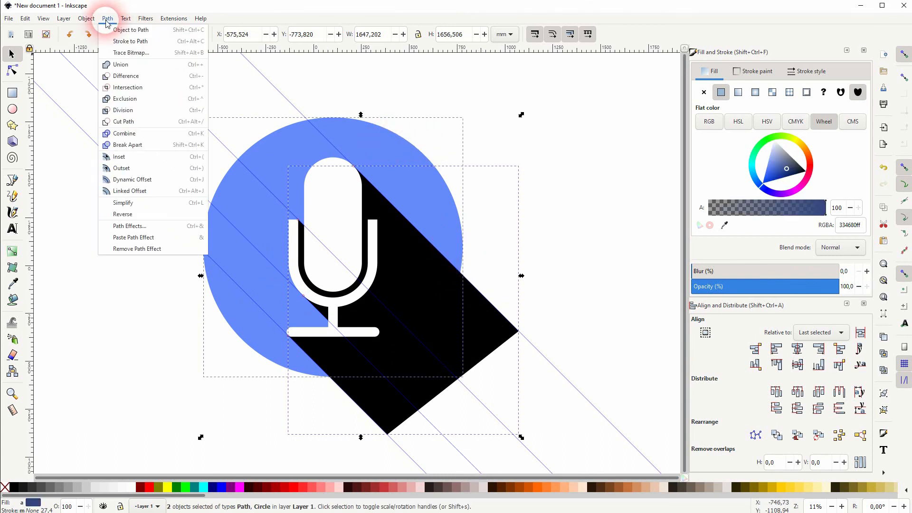
pyautogui.click(125, 110)
# Undo the trial move of the circle's shadow-shaped piece and give that piece a darker blue flat fill
pyautogui.click(563, 255)
pyautogui.moveTo(436, 301); pyautogui.dragTo(581, 401)
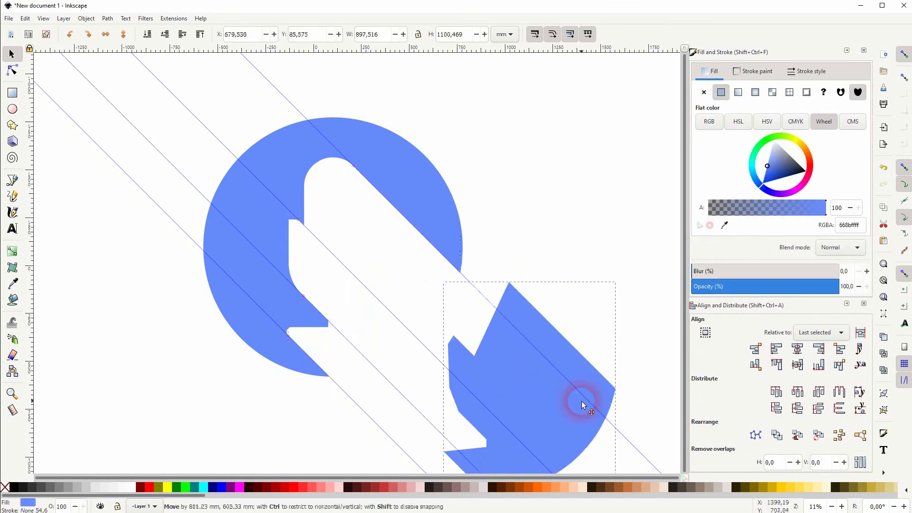
pyautogui.hotkey('ctrl', 'z')
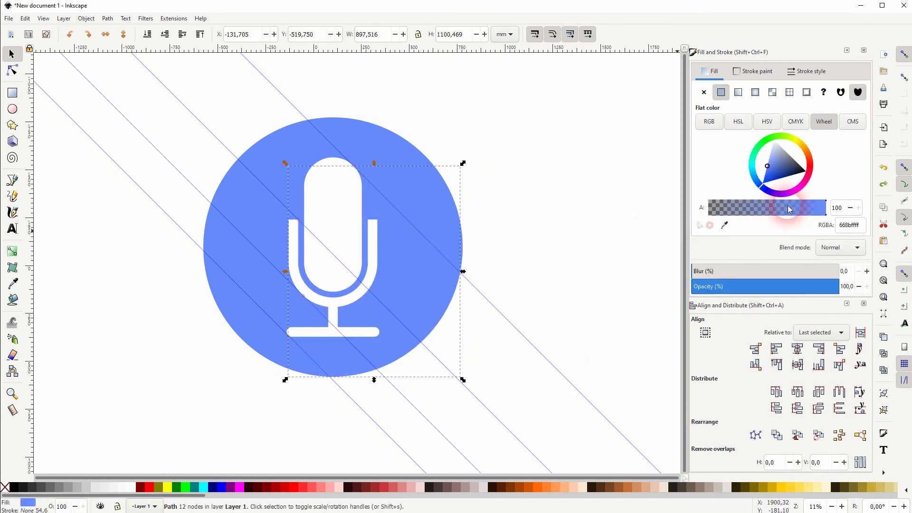
pyautogui.moveTo(770, 169)
pyautogui.mouseDown()
pyautogui.moveTo(785, 177)
pyautogui.moveTo(777, 174)
pyautogui.mouseUp()
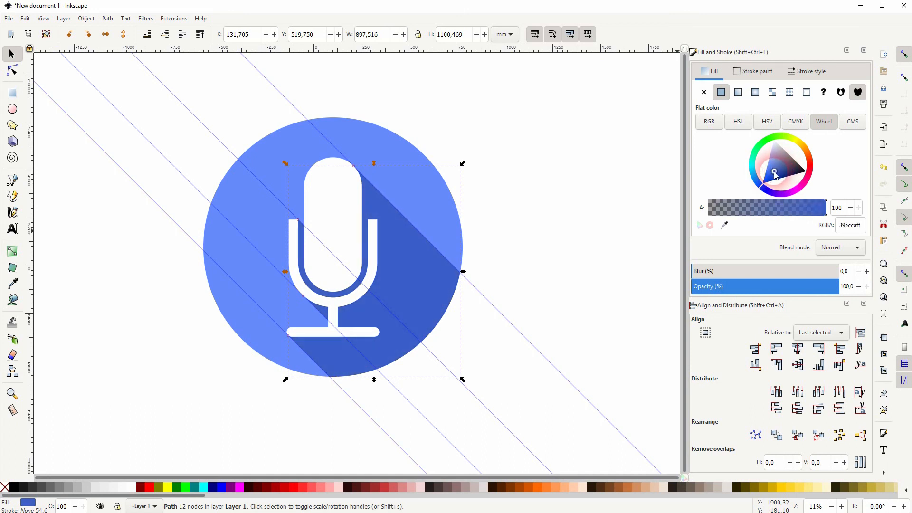
pyautogui.click(560, 238)
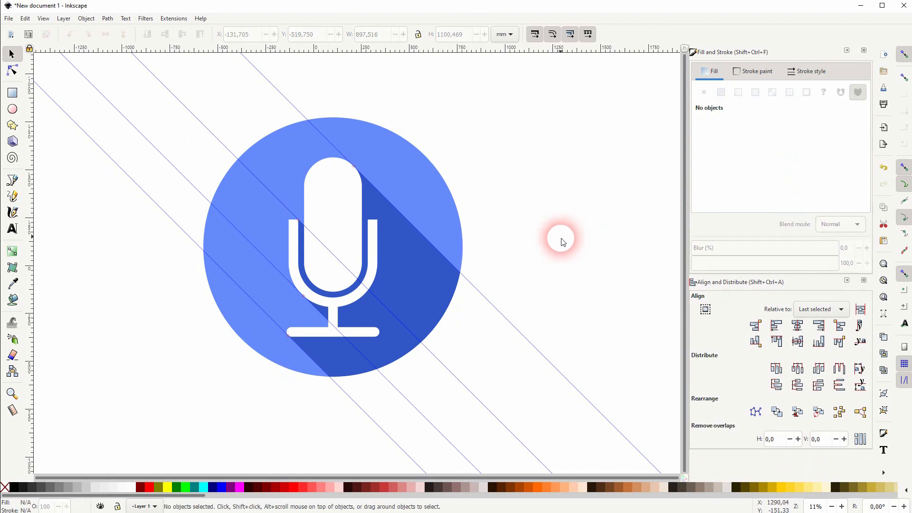
# Close the Fill and Stroke and Align and Distribute dialogs and delete all guides through Document Properties
pyautogui.click(863, 51)
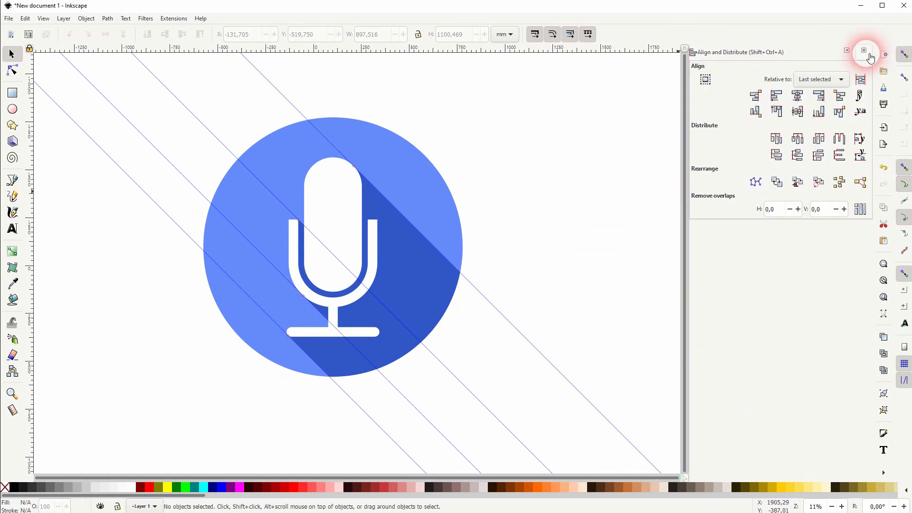
pyautogui.click(863, 50)
pyautogui.click(9, 18)
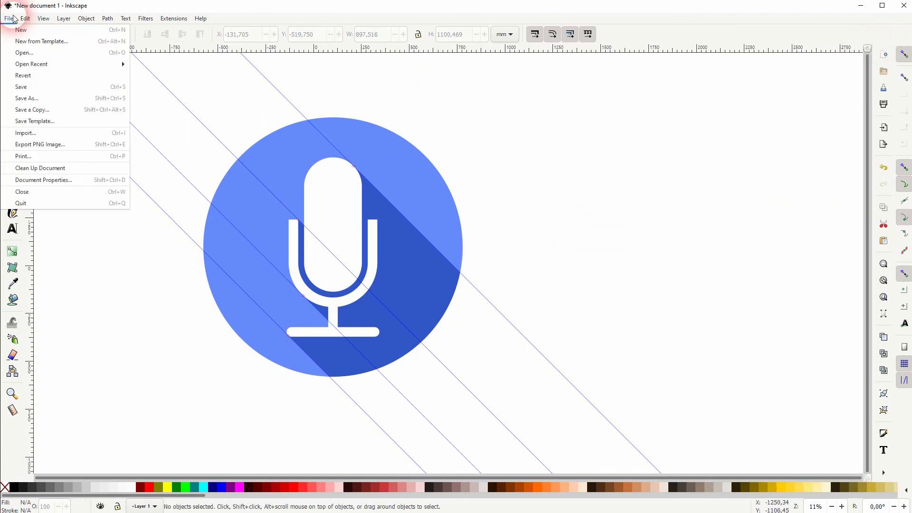
pyautogui.click(61, 182)
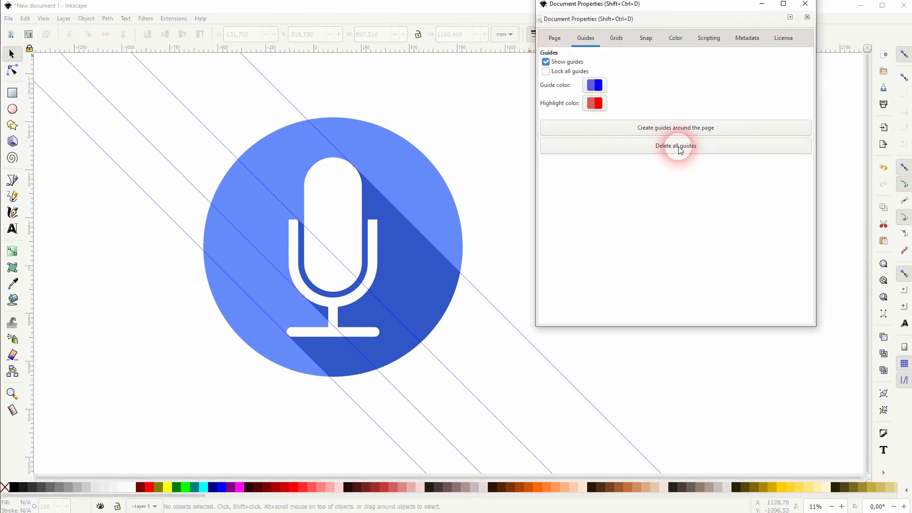
pyautogui.click(674, 146)
pyautogui.click(805, 4)
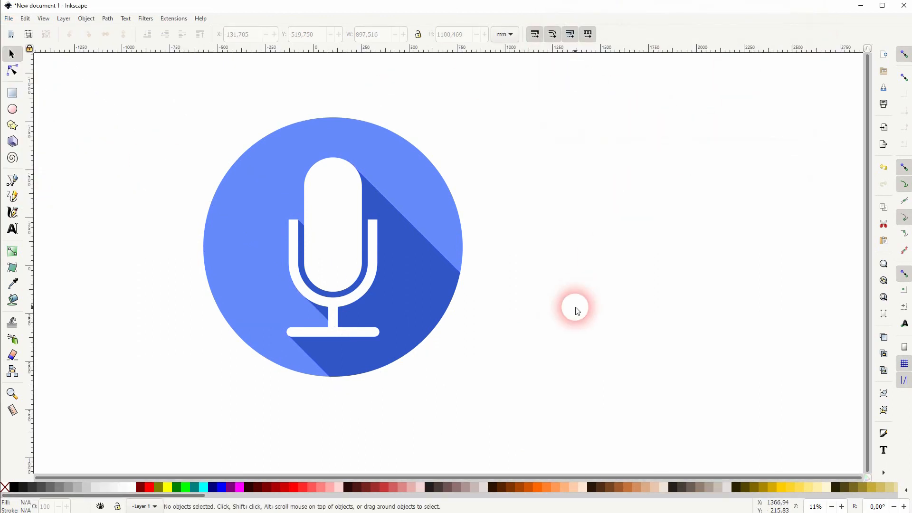